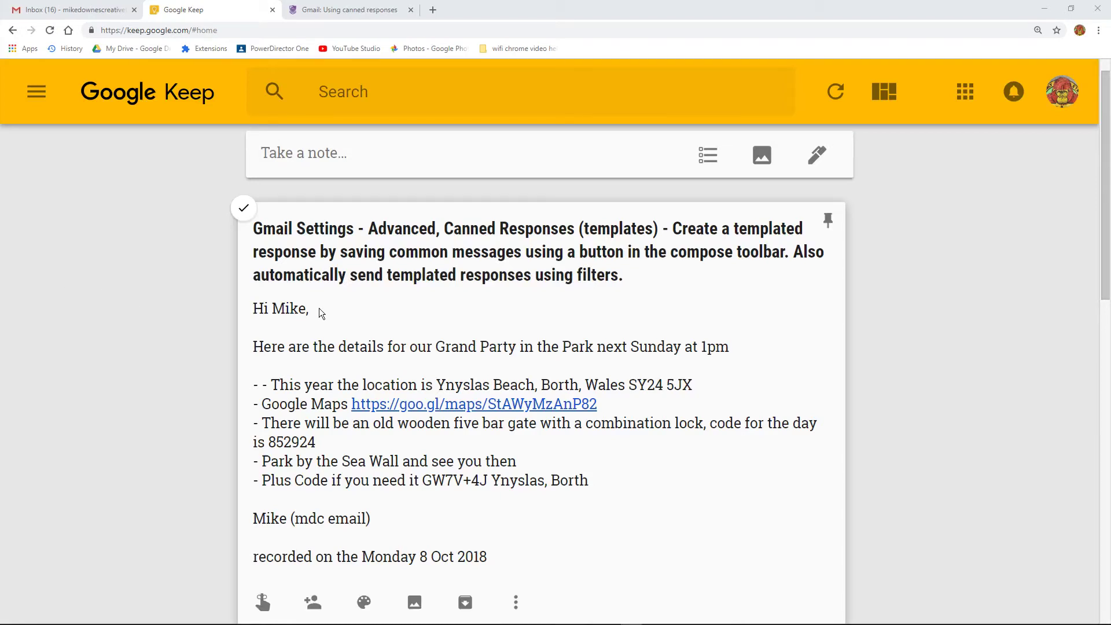
Open the Gmail canned responses note in Google Keep and review its title and party message
click(315, 346)
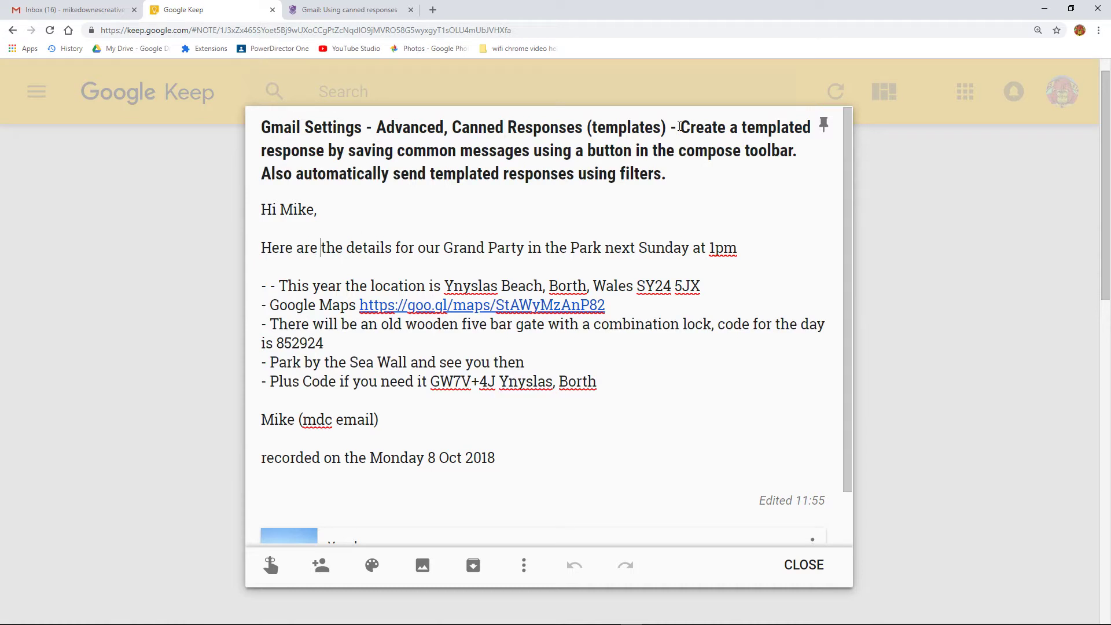
drag(680, 127, 671, 172)
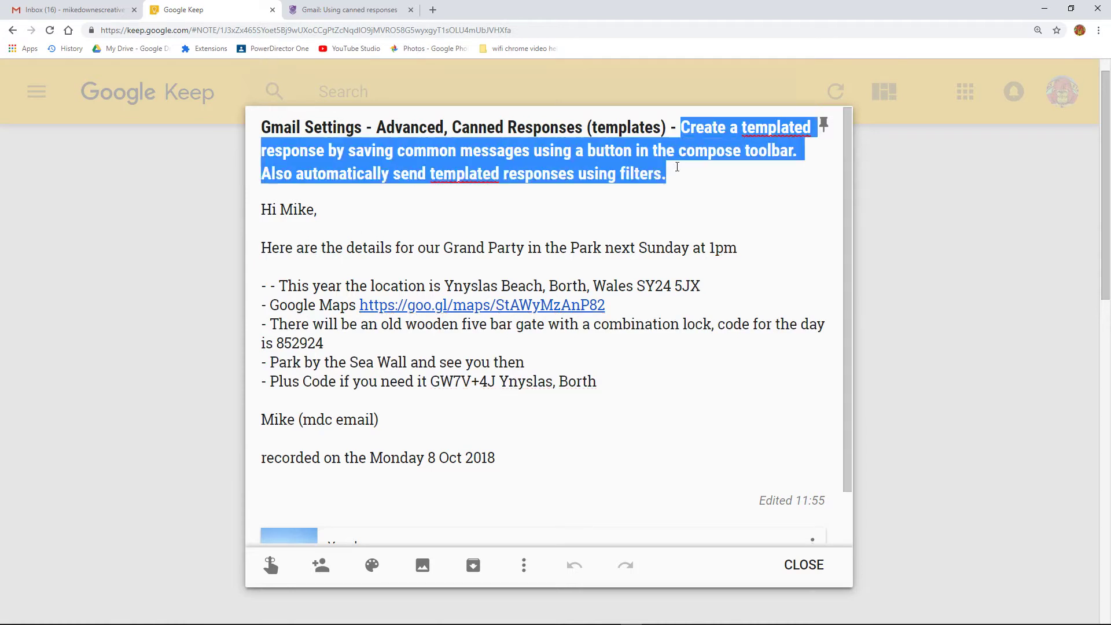
click(467, 210)
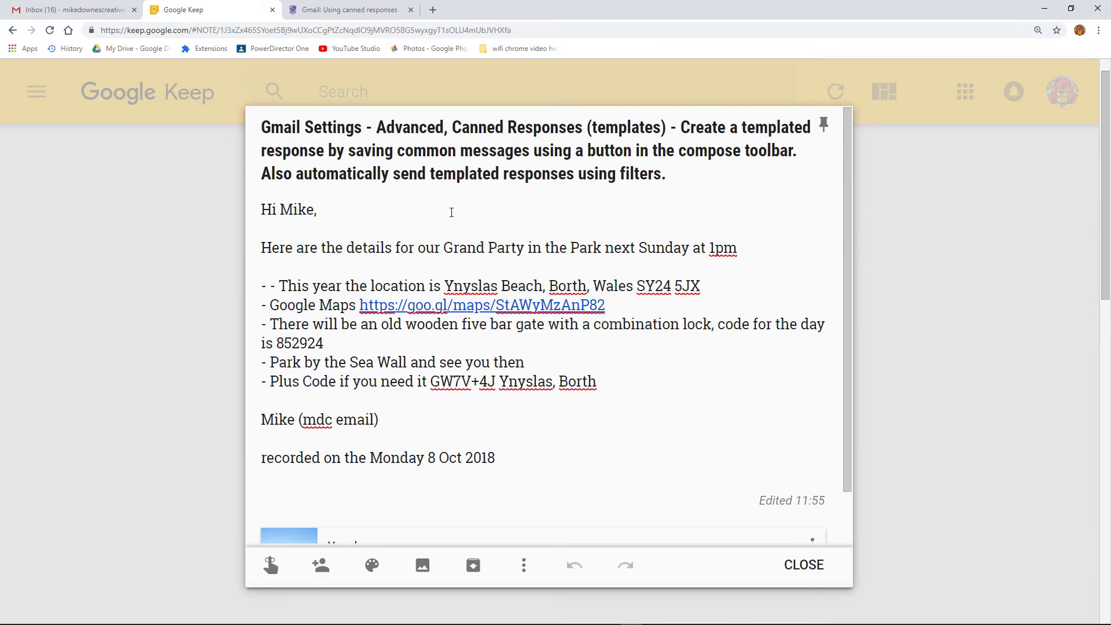
drag(685, 151, 778, 165)
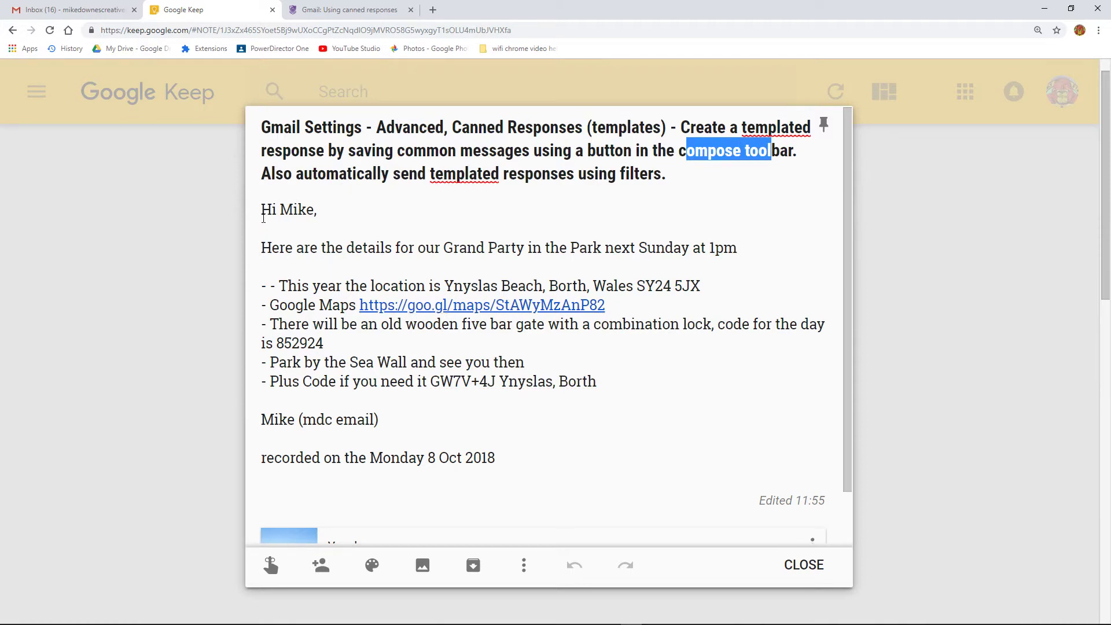
drag(264, 217, 379, 420)
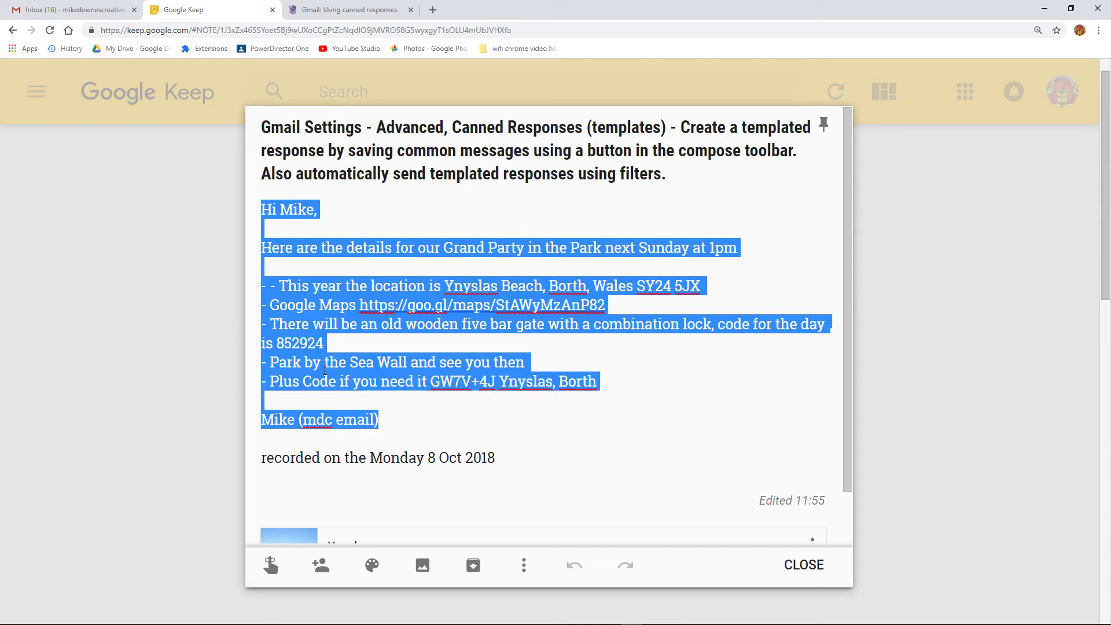
click(363, 344)
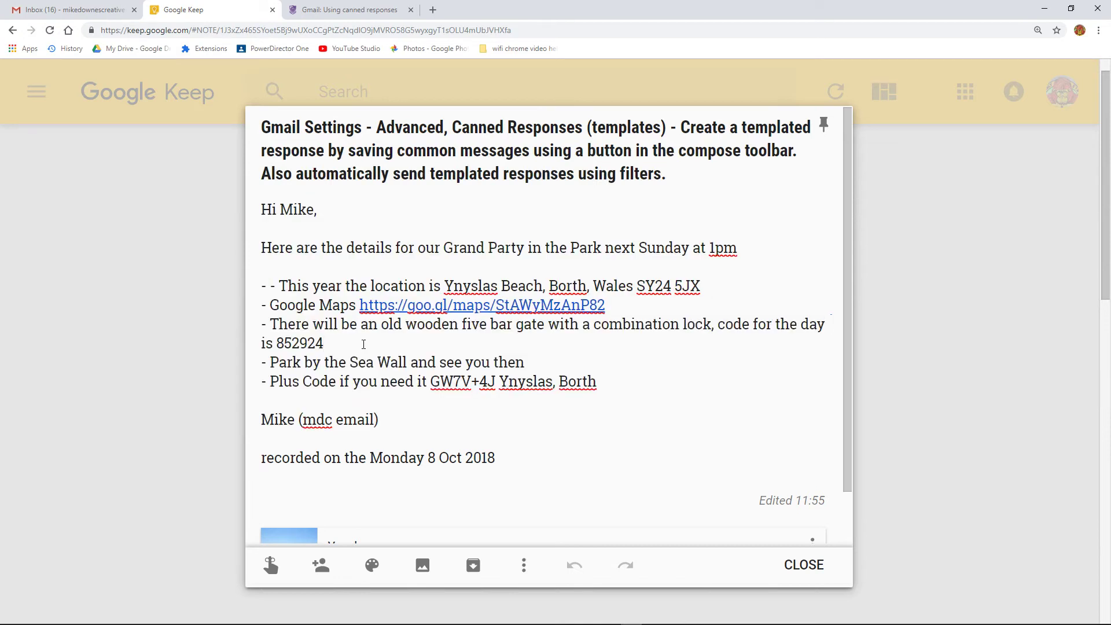
click(322, 10)
scroll(176, 240, up, 15)
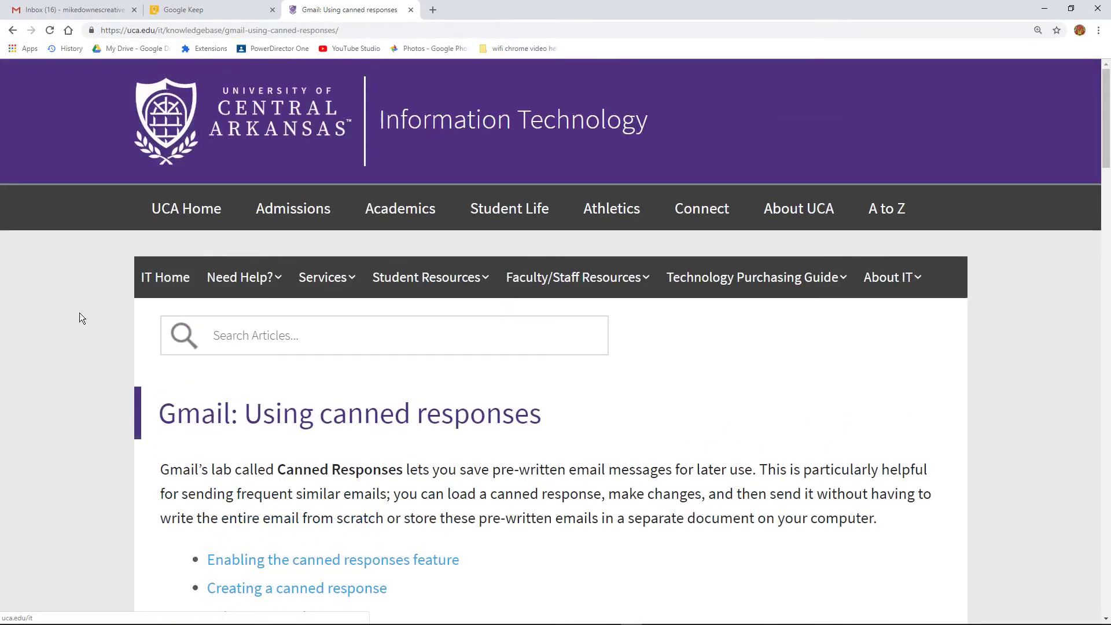
scroll(79, 317, down, 5)
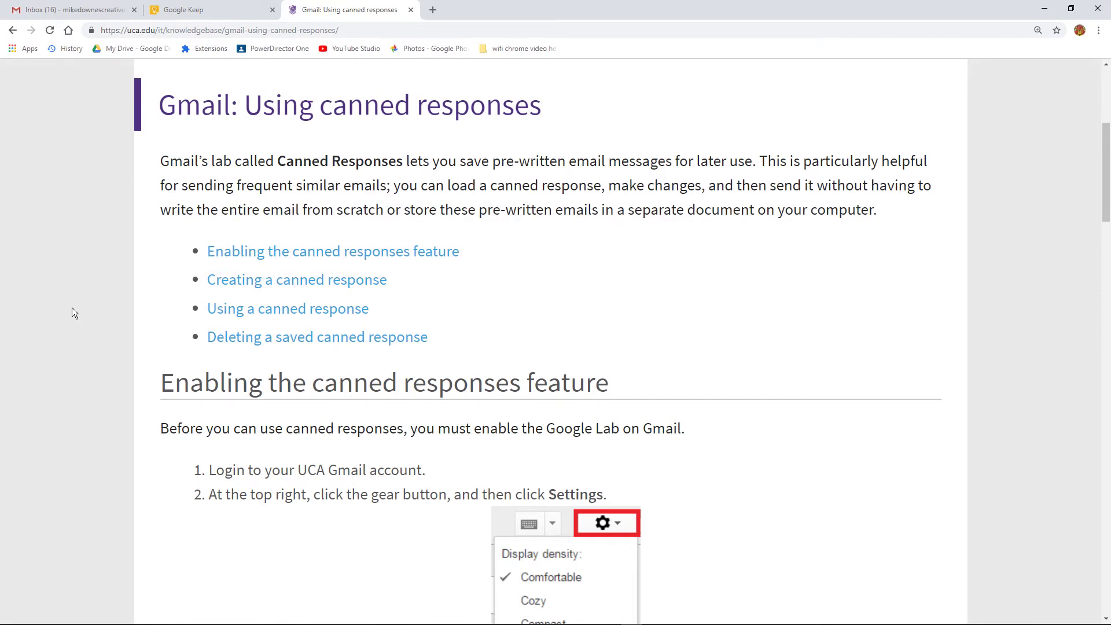
scroll(72, 308, down, 4)
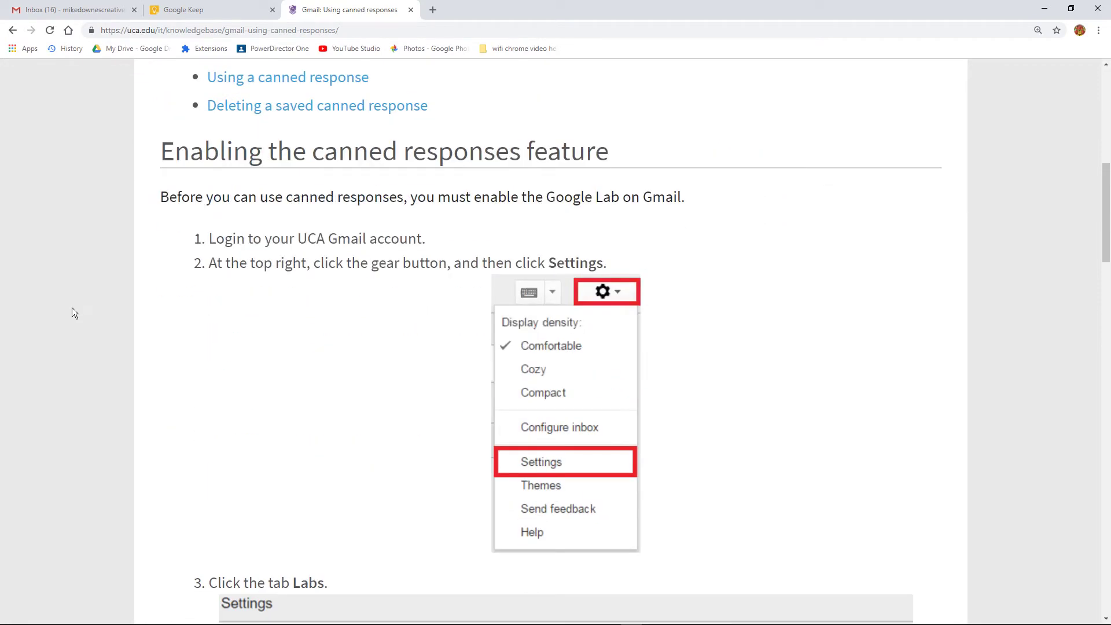
scroll(400, 427, down, 5)
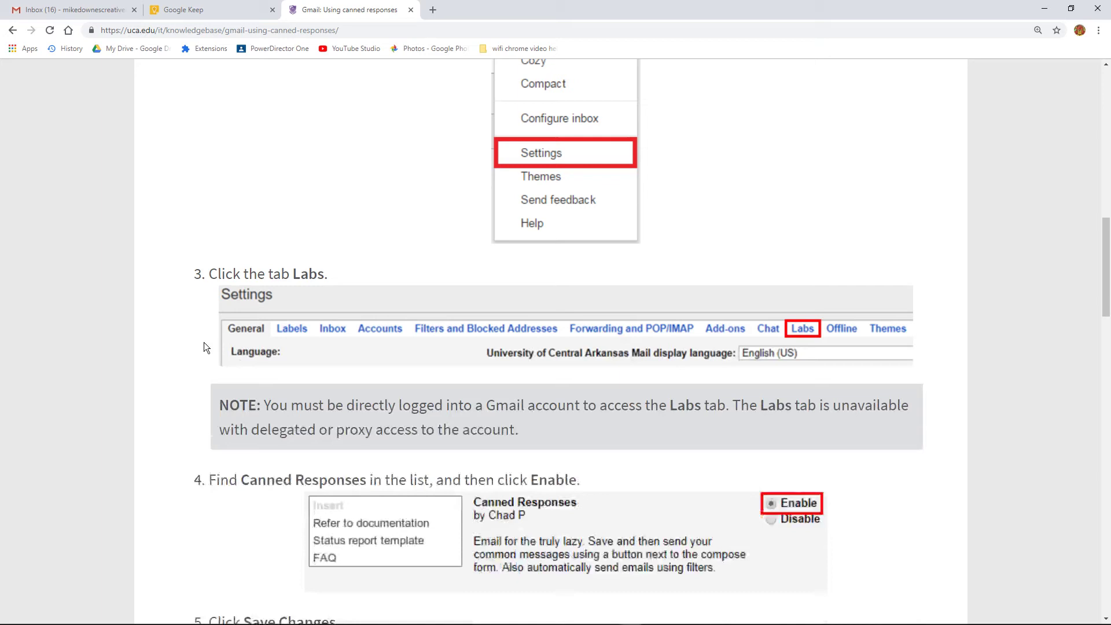
scroll(176, 321, down, 3)
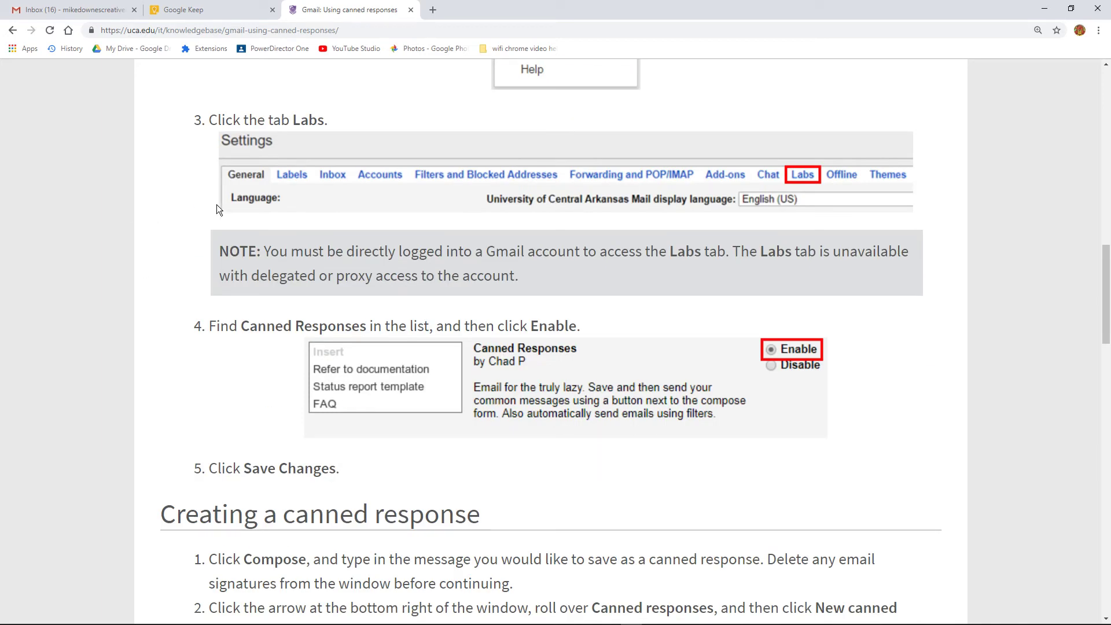
scroll(119, 283, down, 3)
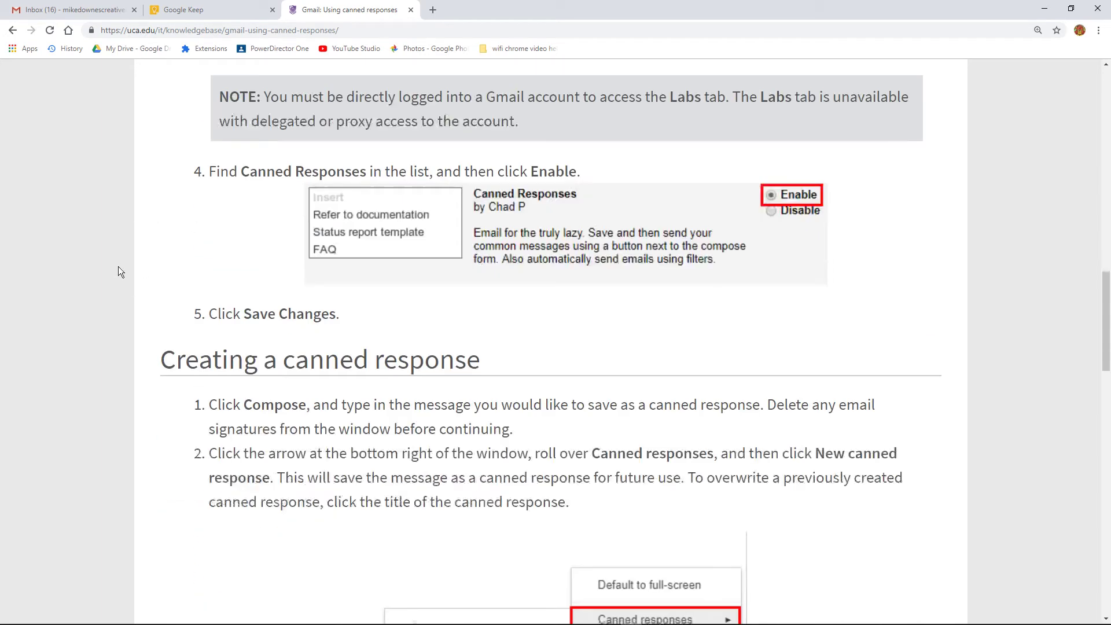
scroll(122, 251, down, 3)
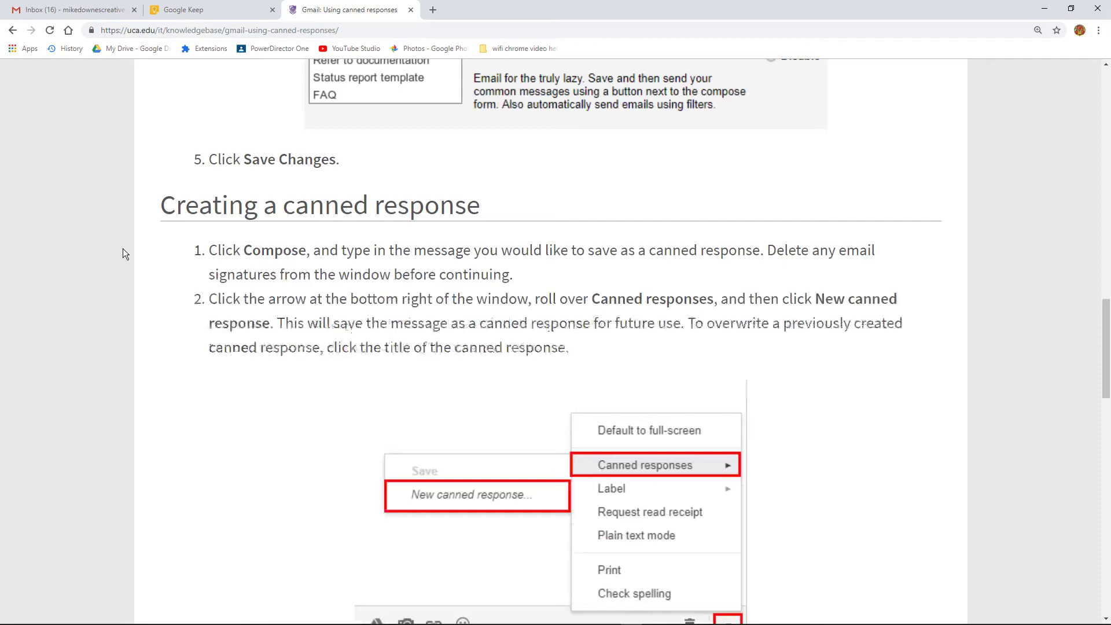
scroll(123, 250, down, 5)
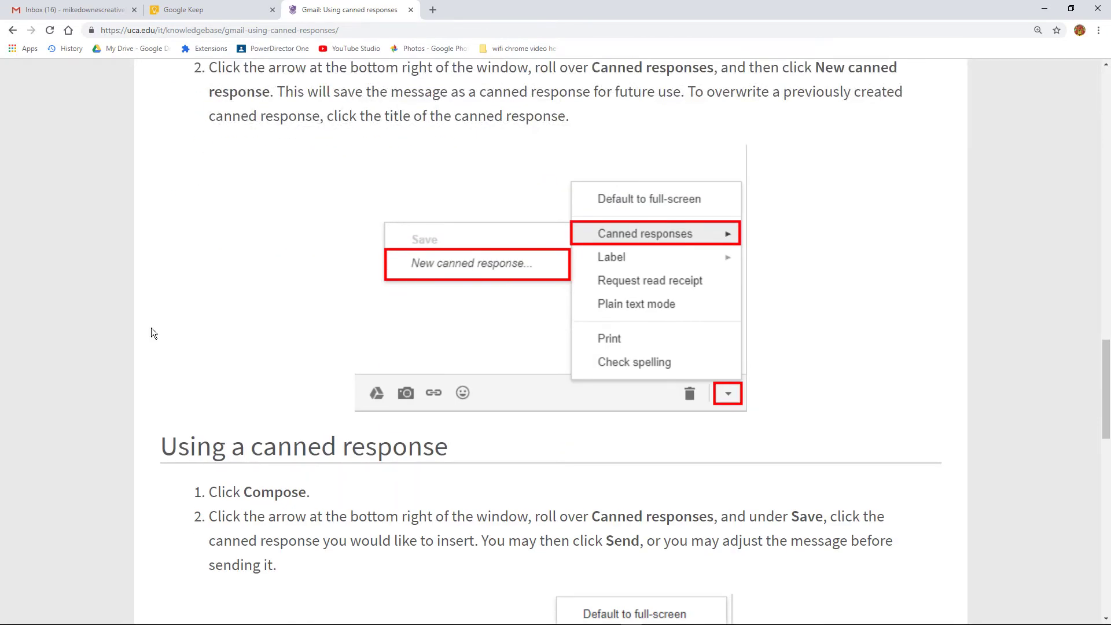
scroll(141, 328, down, 5)
scroll(139, 330, down, 10)
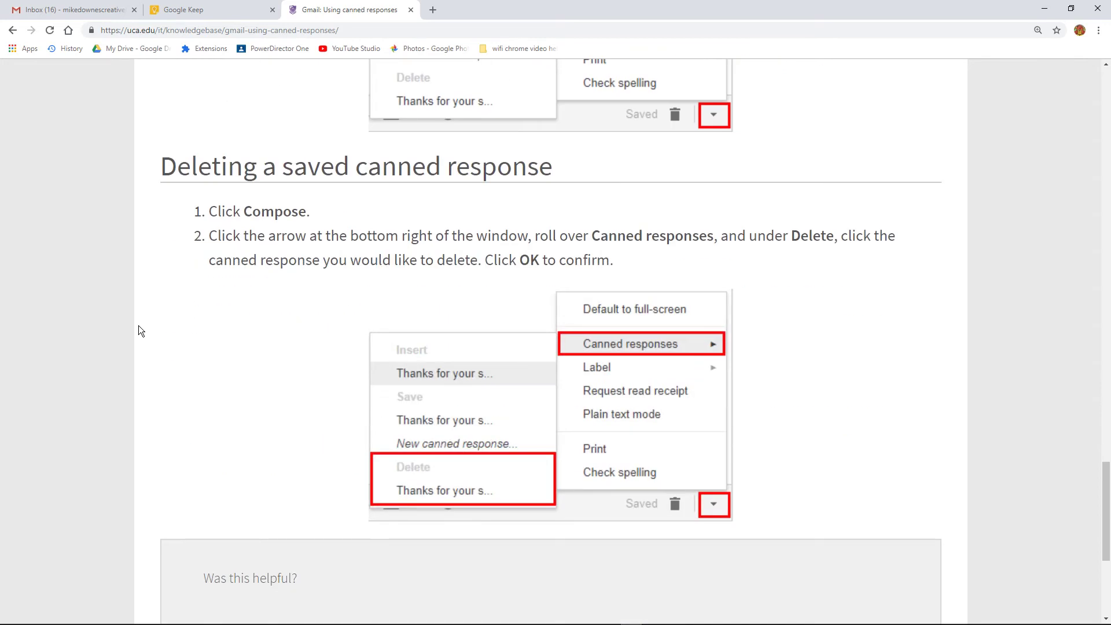
click(194, 9)
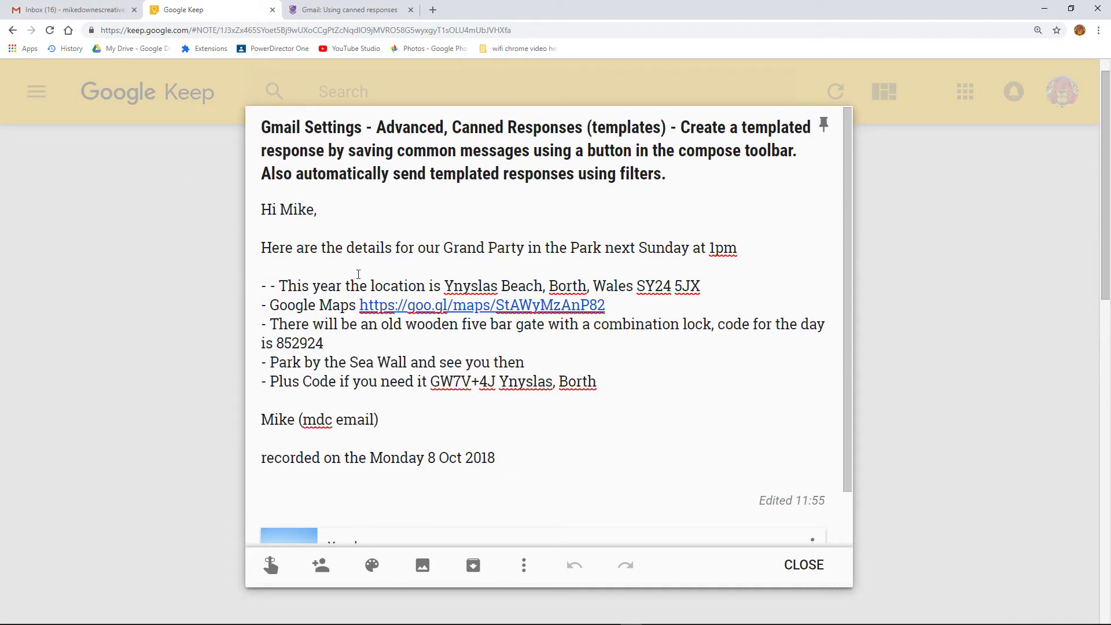
Switch to the Gmail tab and show the Primary inbox email list
click(113, 12)
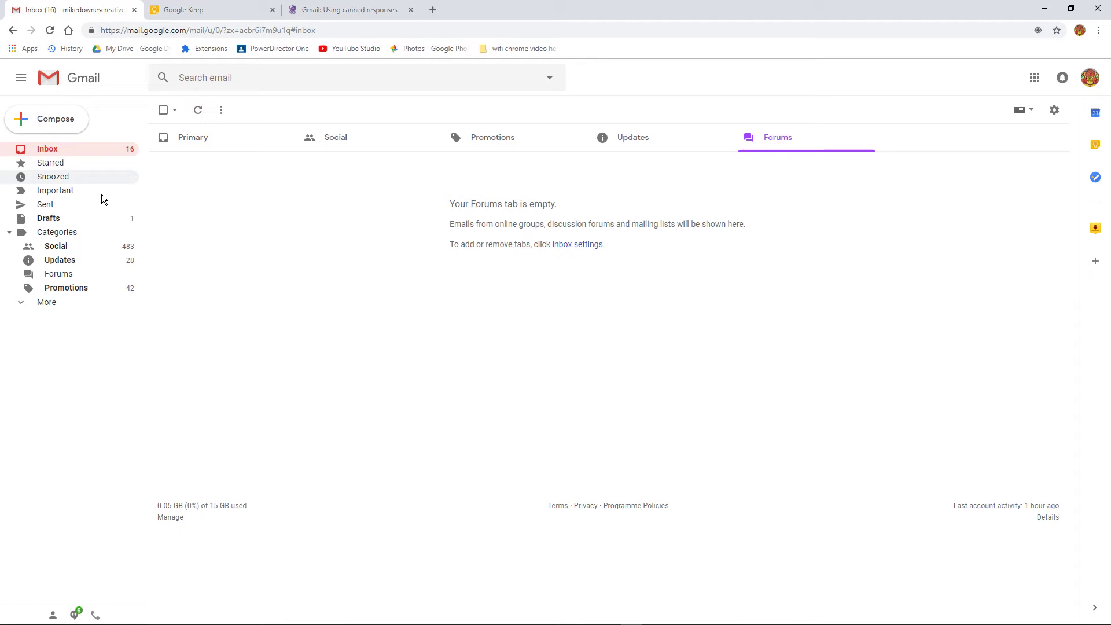
click(49, 152)
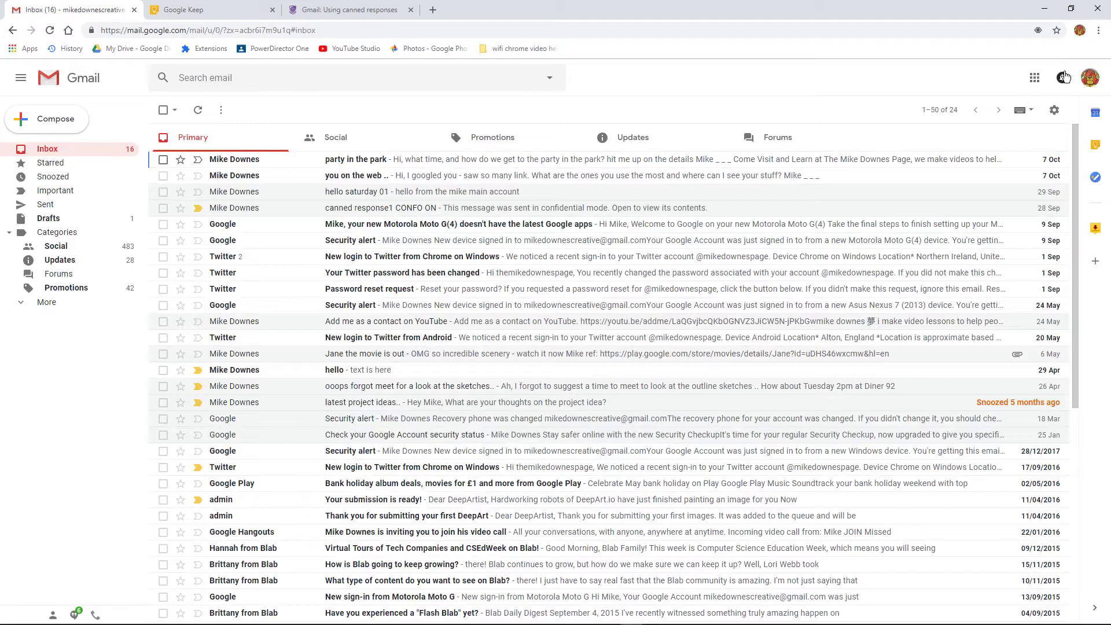
Go to Gmail's Advanced settings and leave Canned responses (templates) set to Enable
click(1054, 113)
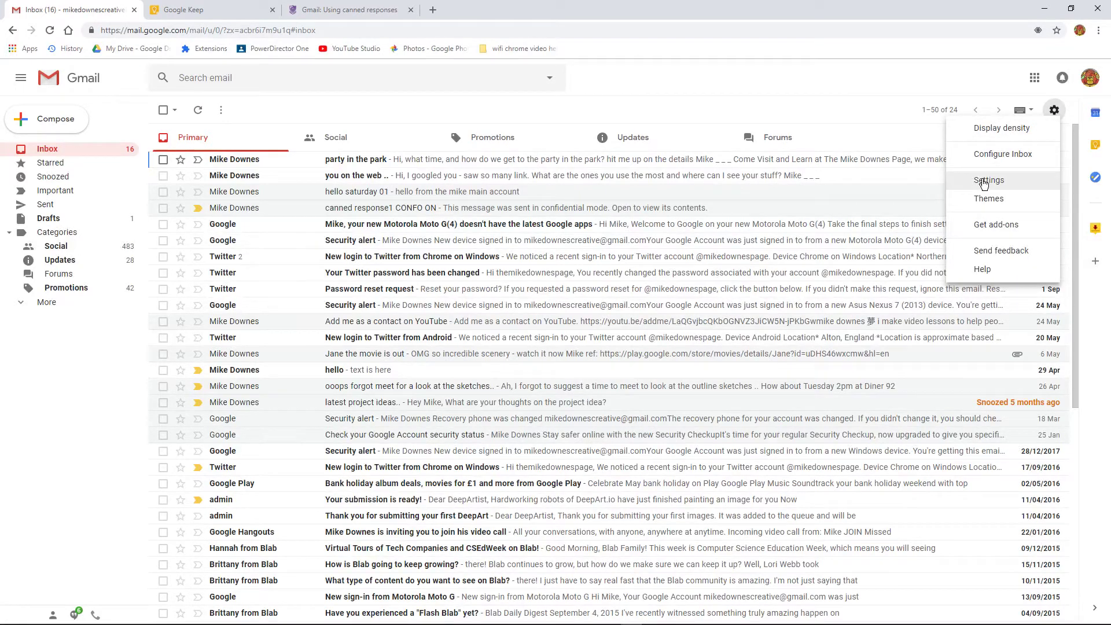
click(985, 182)
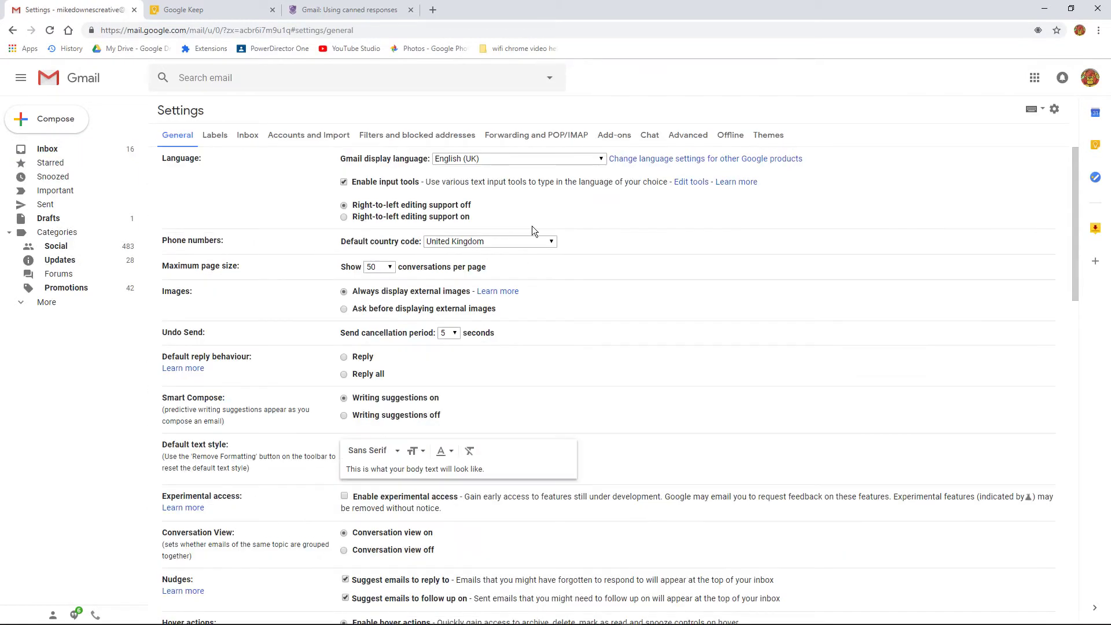
click(679, 135)
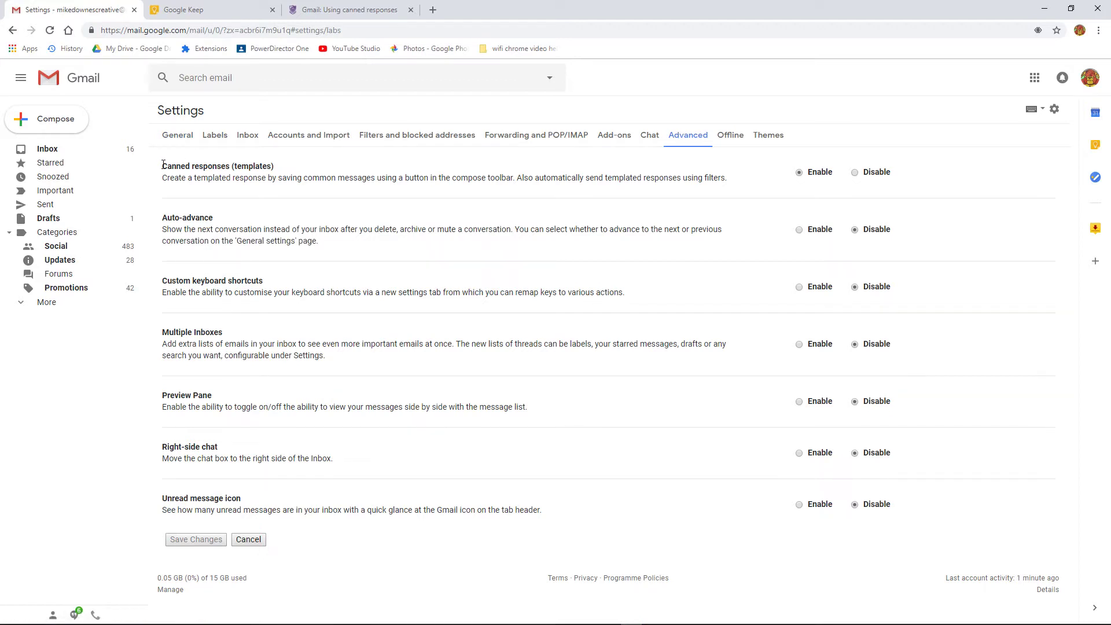
drag(162, 166, 738, 175)
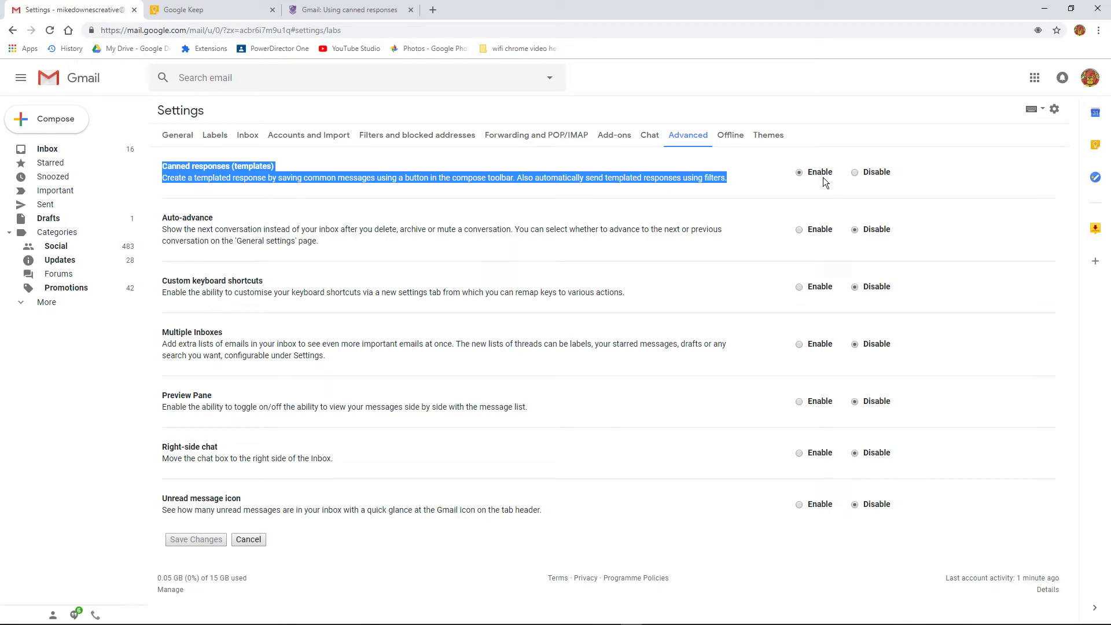
click(680, 193)
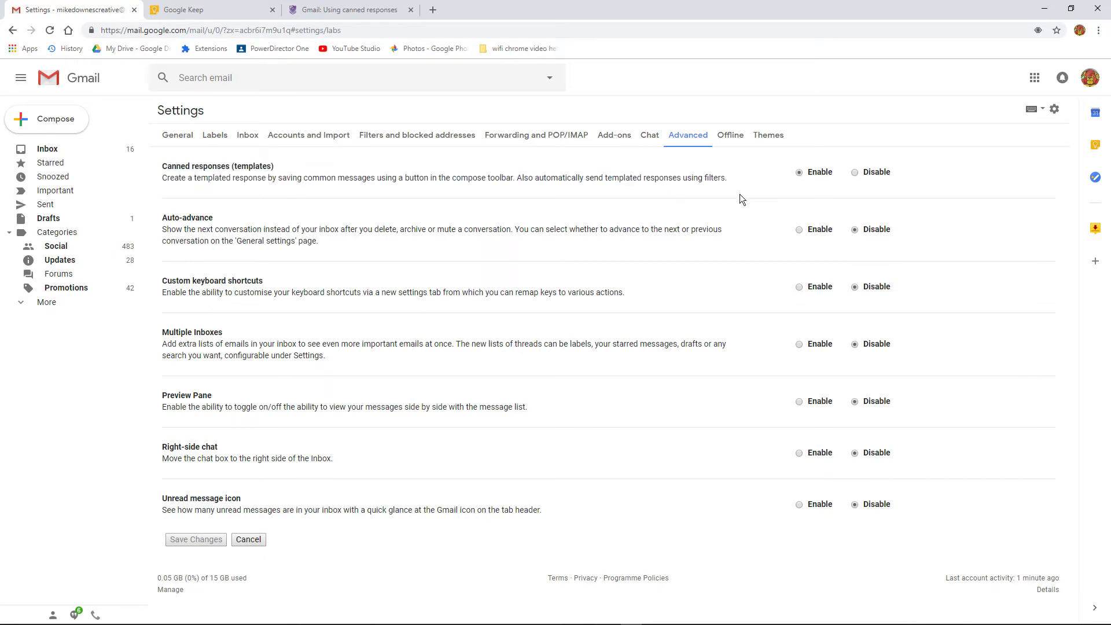
click(855, 173)
click(799, 173)
Start a full-screen blank Gmail message, then bring the Google Keep note back
click(50, 122)
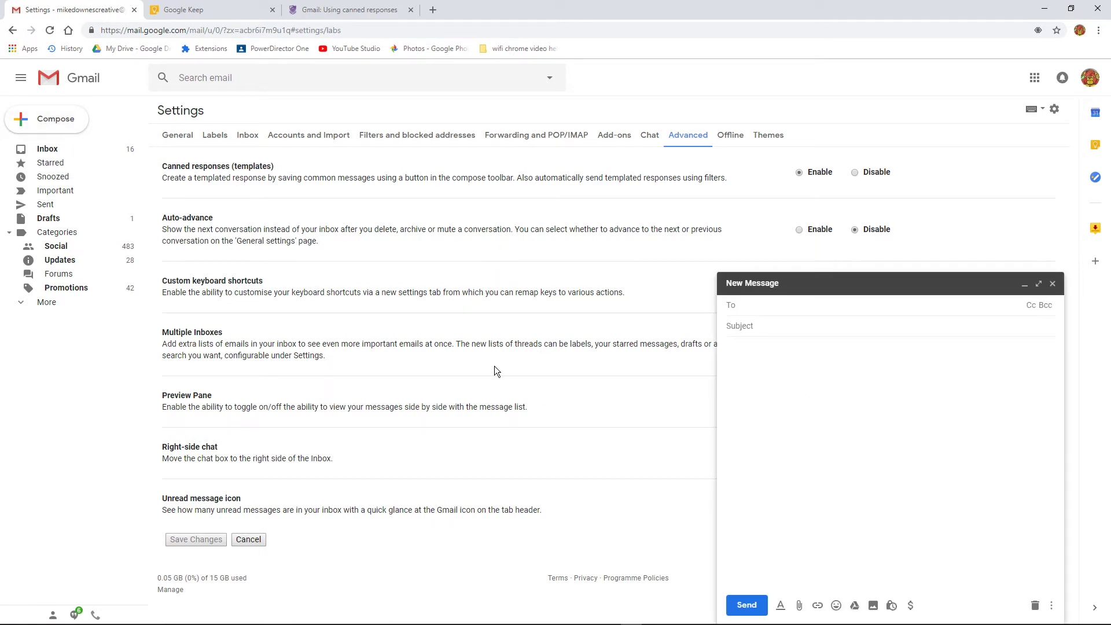
click(1039, 285)
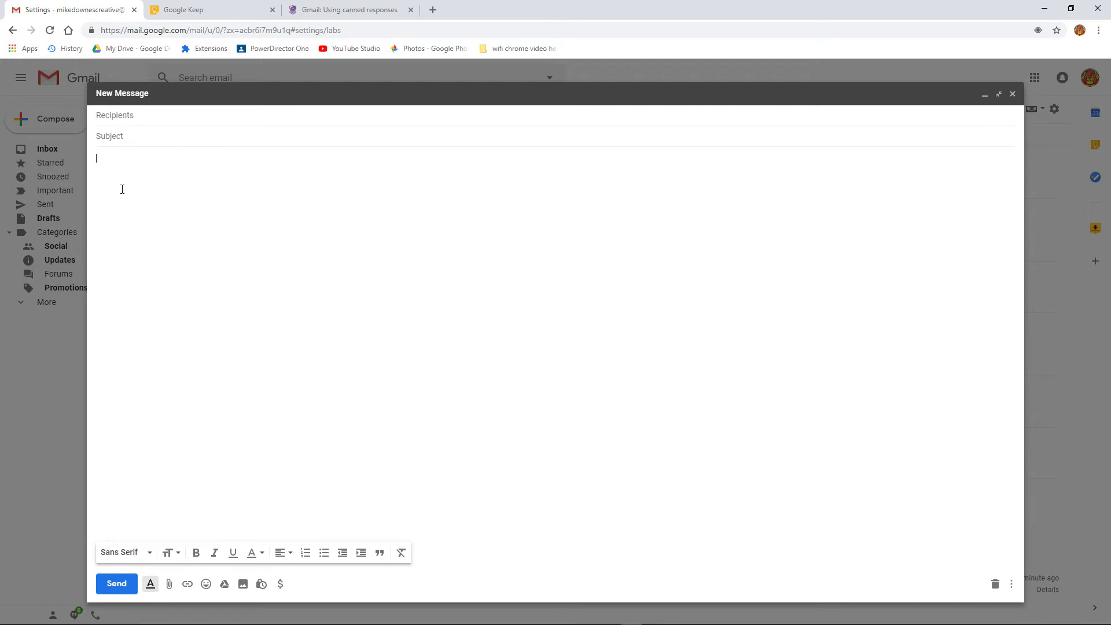
click(220, 10)
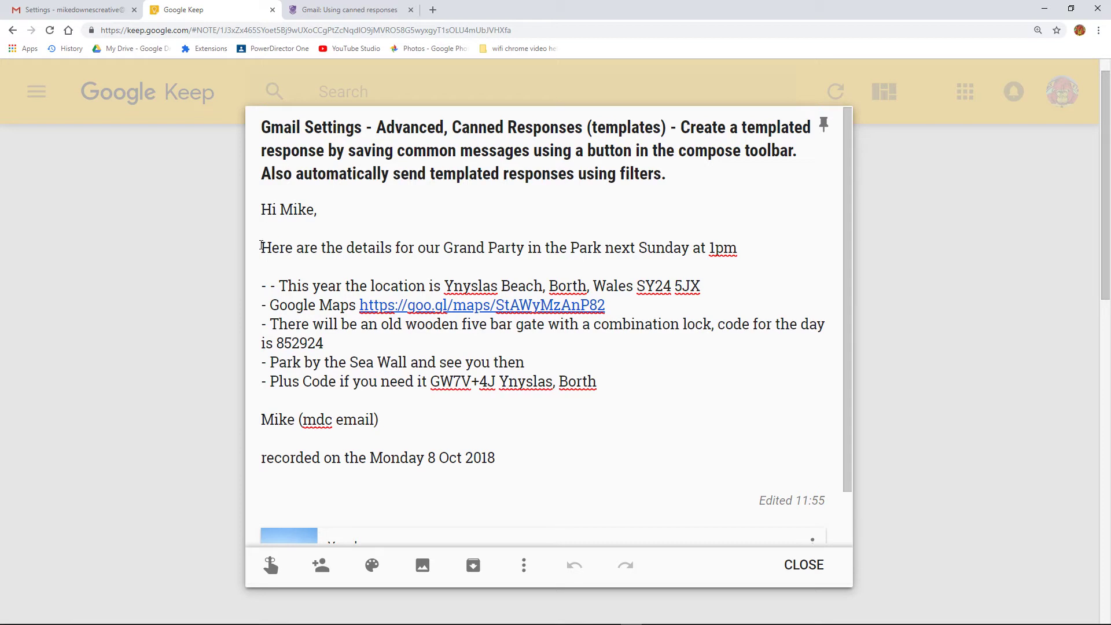
Copy the party details message from the Keep note and return to Gmail's compose window
drag(261, 245, 383, 417)
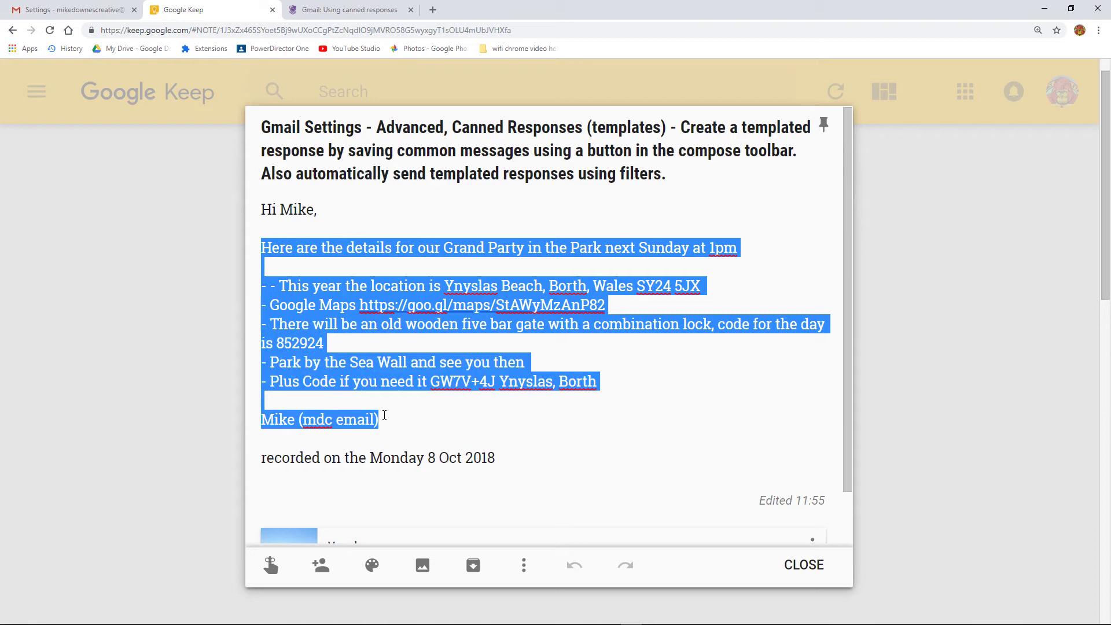
right_click(313, 305)
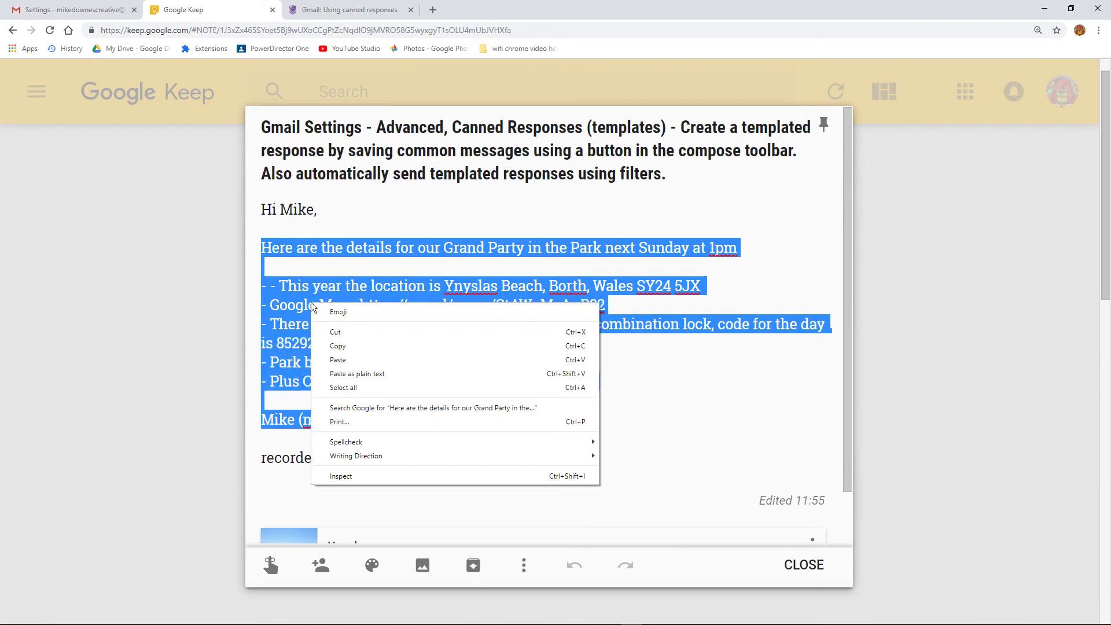
click(341, 346)
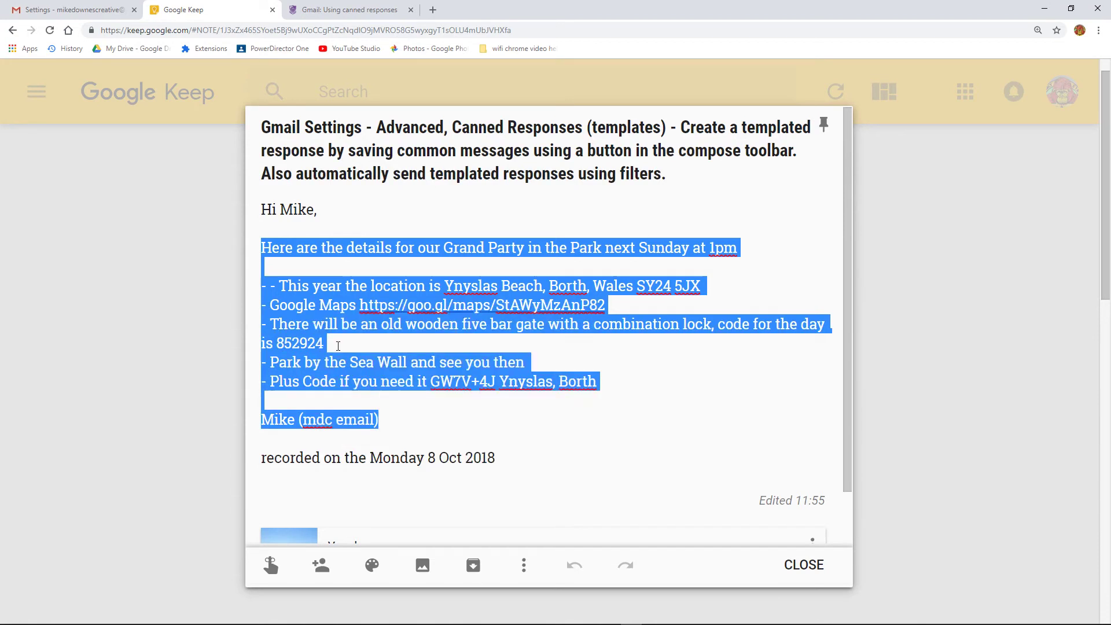
click(73, 12)
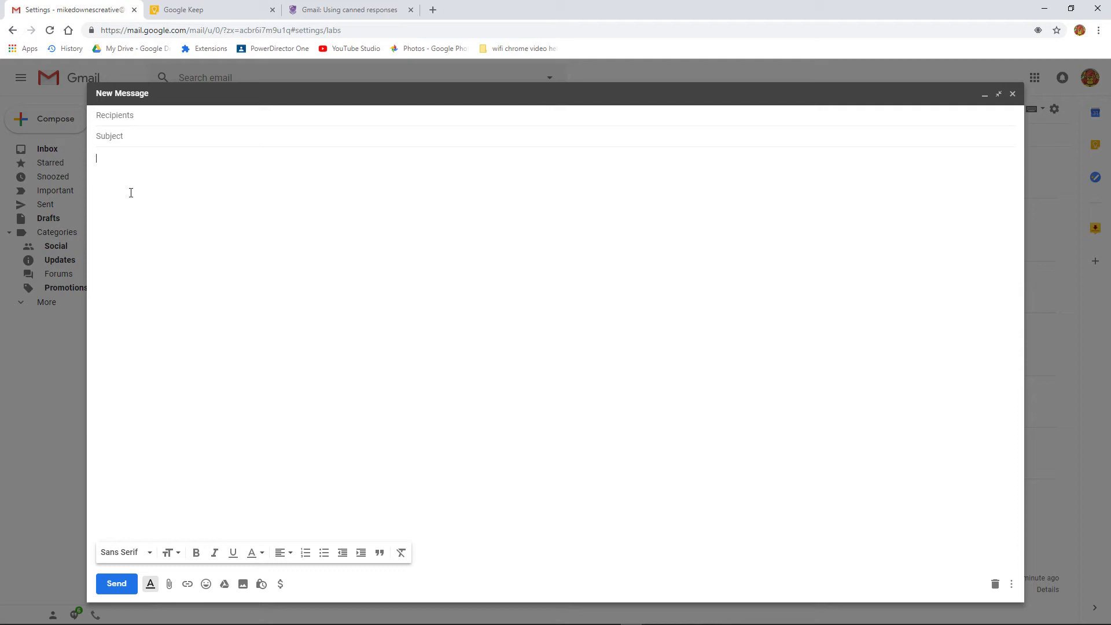
Paste the Grand Party in the Park details into the message body and make it all Large
key(ctrl+v)
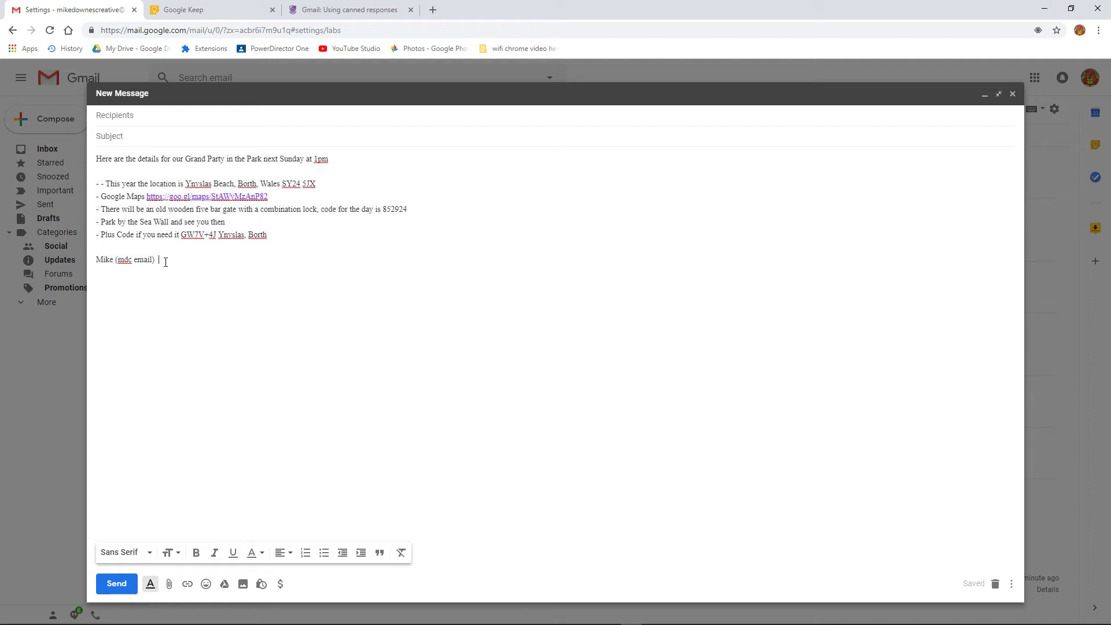
drag(172, 265, 91, 156)
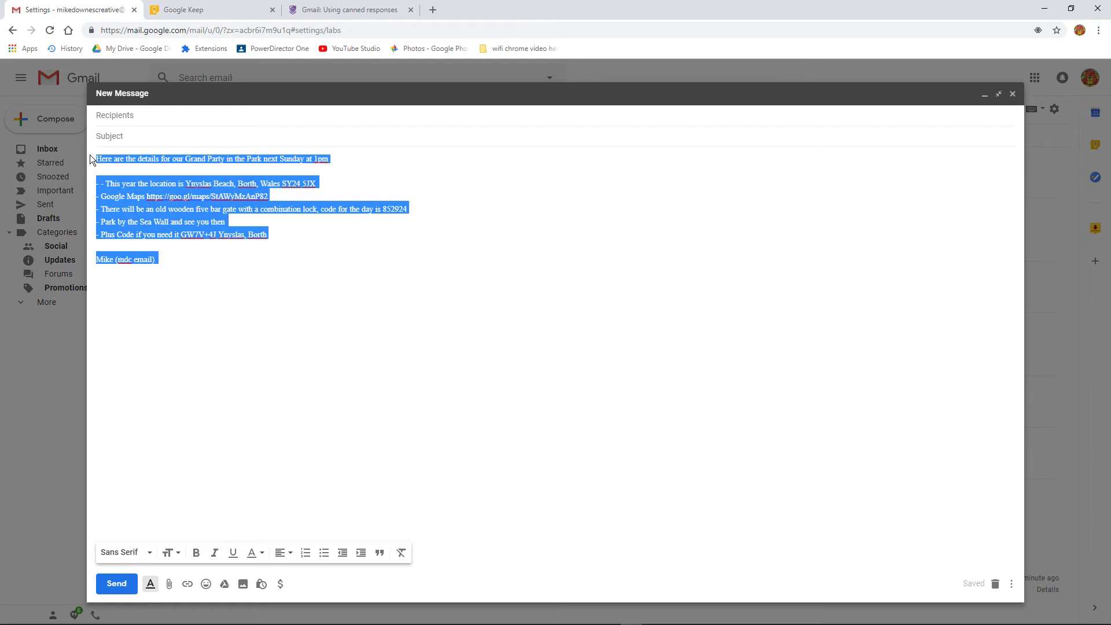
click(171, 552)
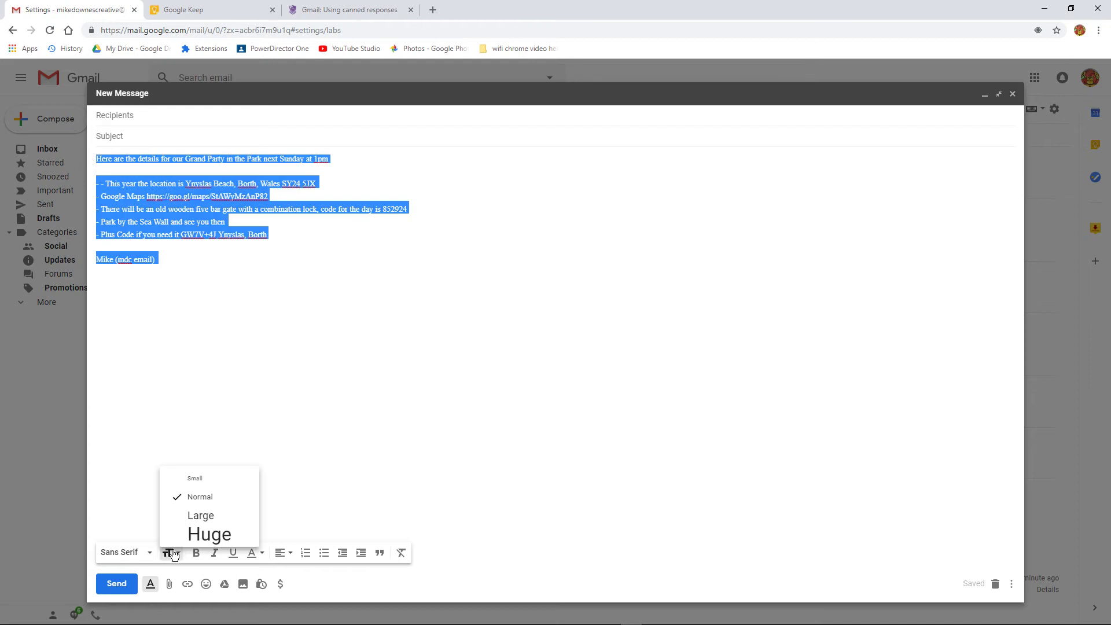
click(191, 517)
click(252, 300)
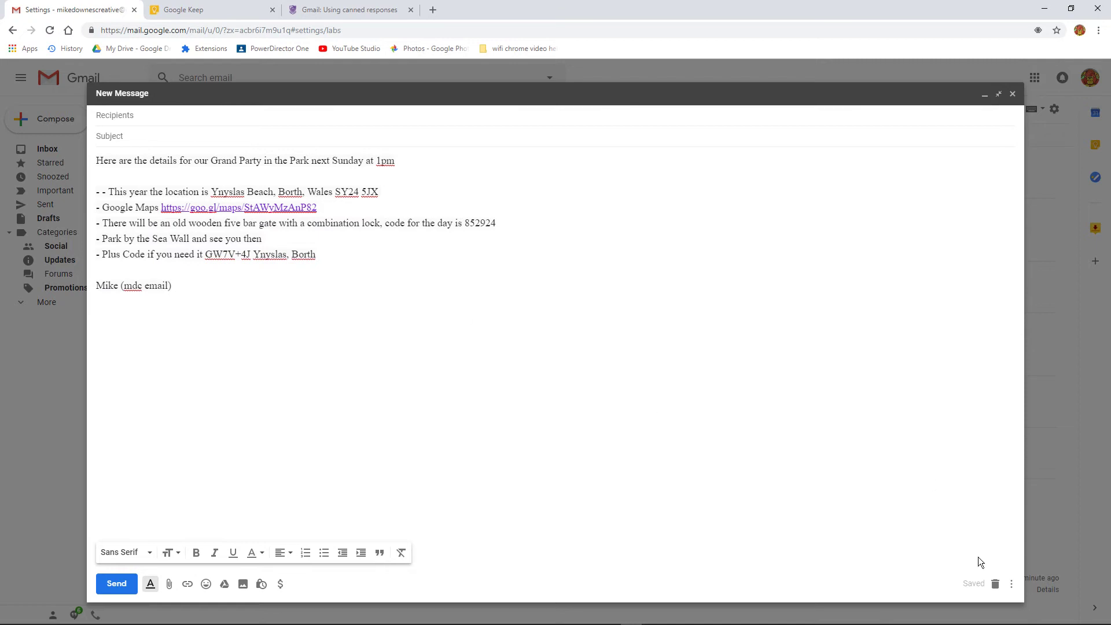
Save the party message as a new canned response, correcting its name to 'party park details'
click(1011, 584)
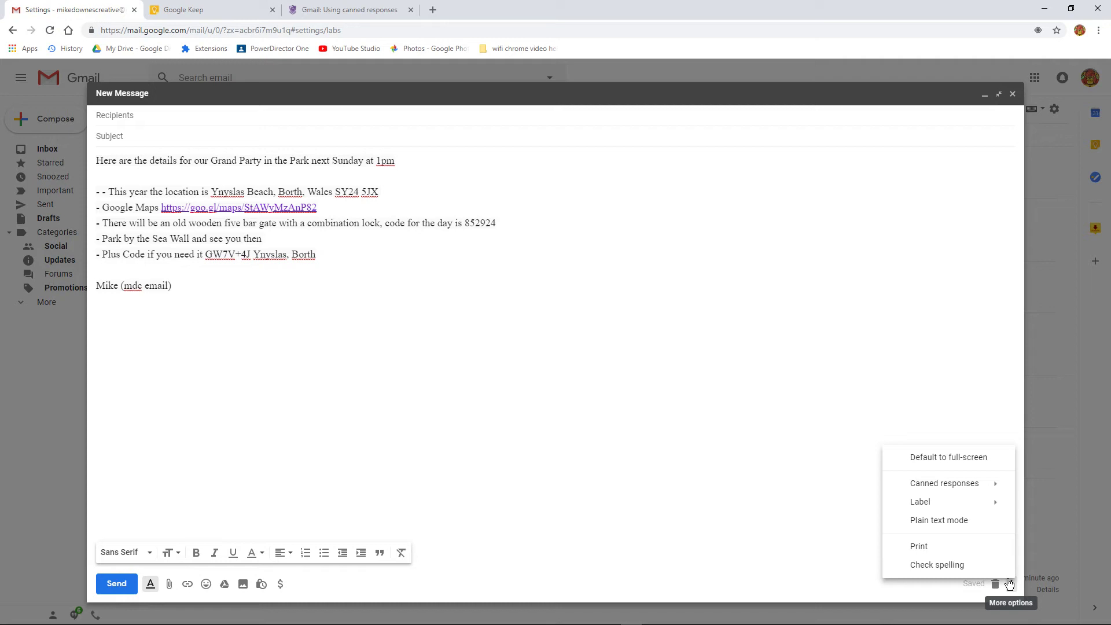
mouse_move(936, 490)
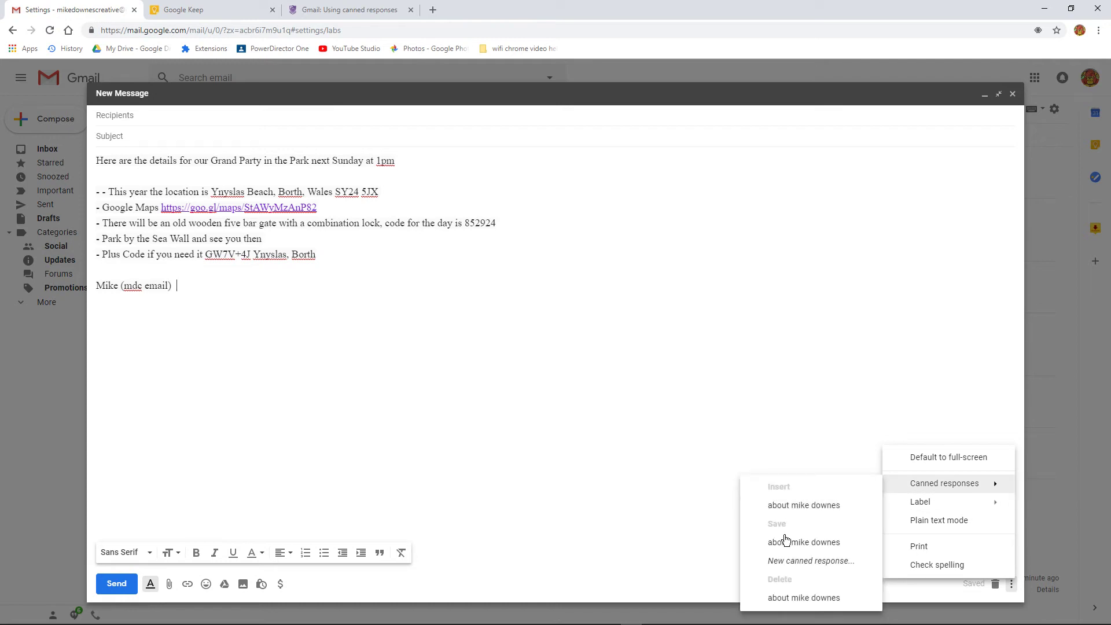
click(786, 566)
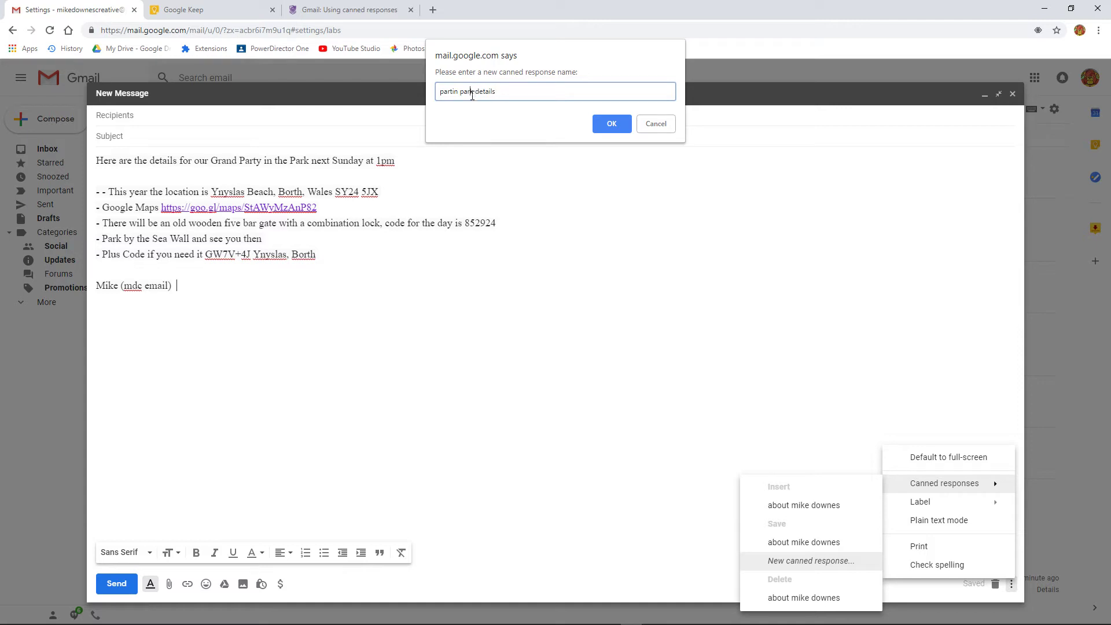
key(BackSpace)
key(BackSpace)
text(y)
click(603, 123)
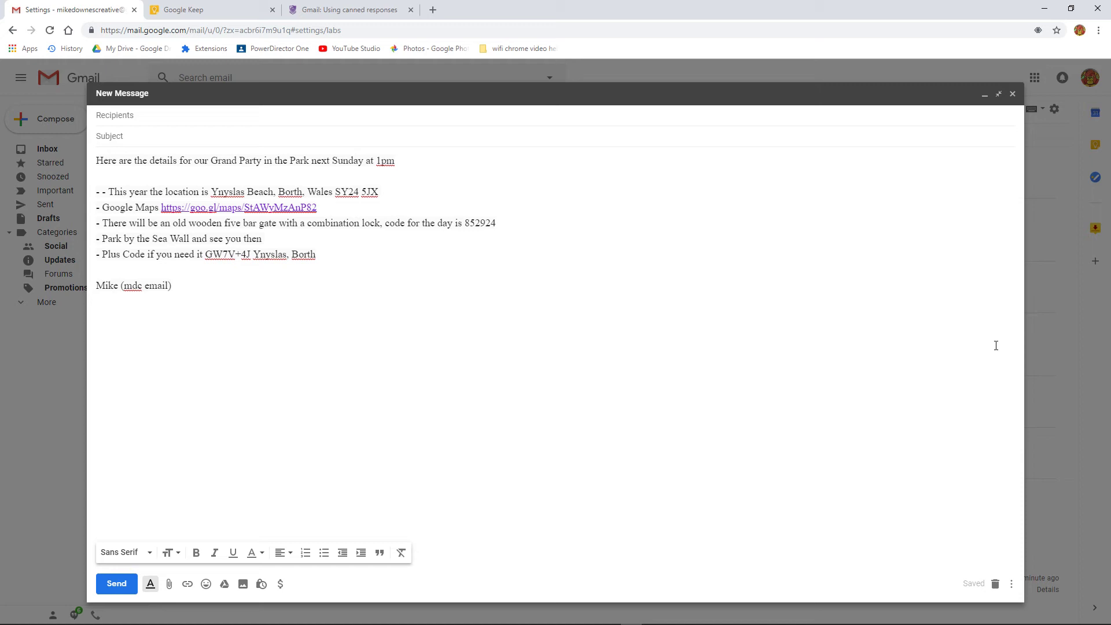
Close the draft and open the 'party in the park' email from the Primary inbox
click(1013, 94)
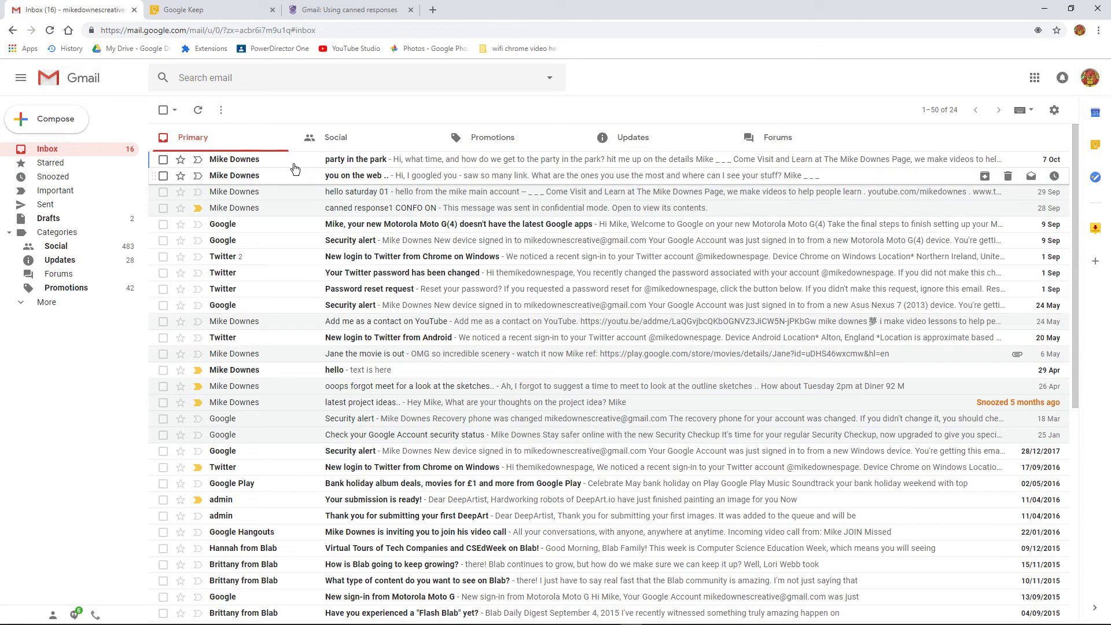
click(294, 168)
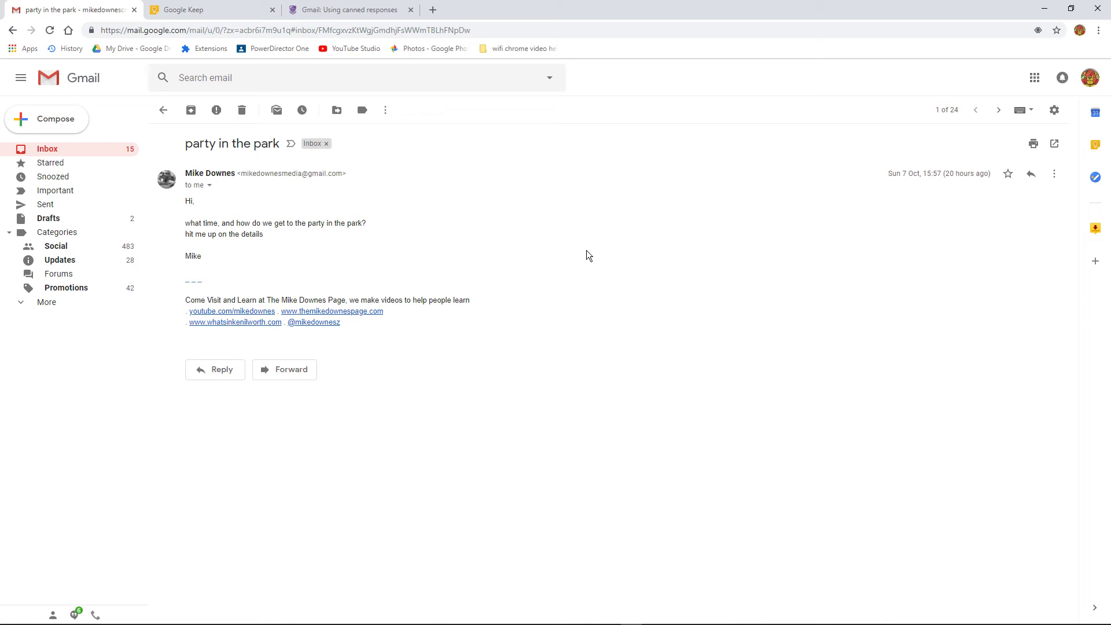
Zoom Chrome to 200% and collapse the Gmail sidebar to icons
click(1099, 33)
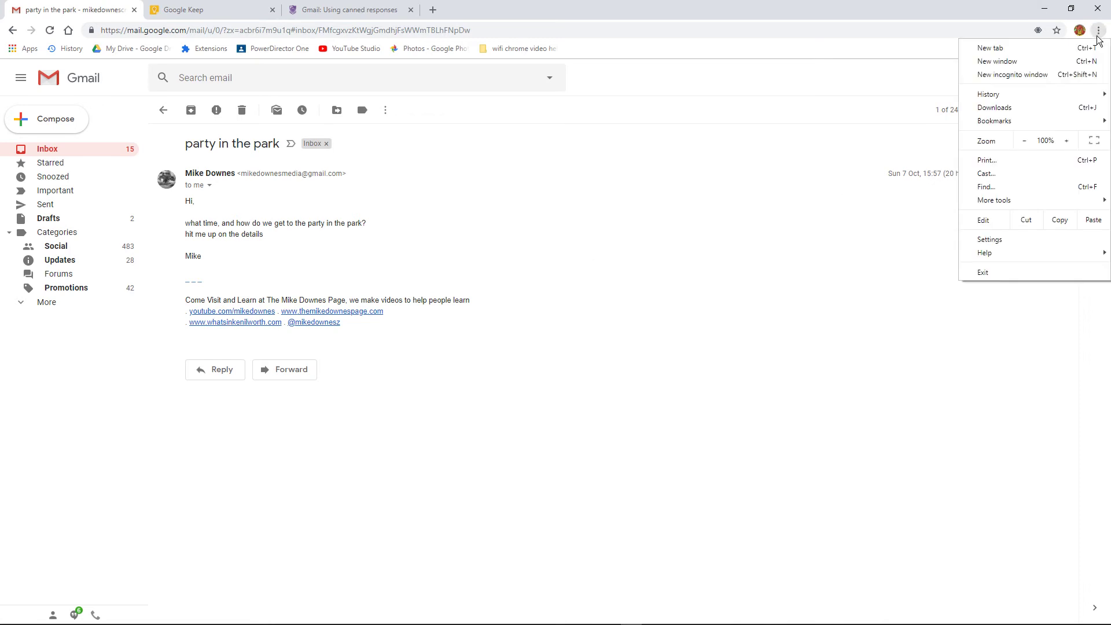
click(1069, 143)
click(1069, 142)
click(1069, 142)
click(1069, 143)
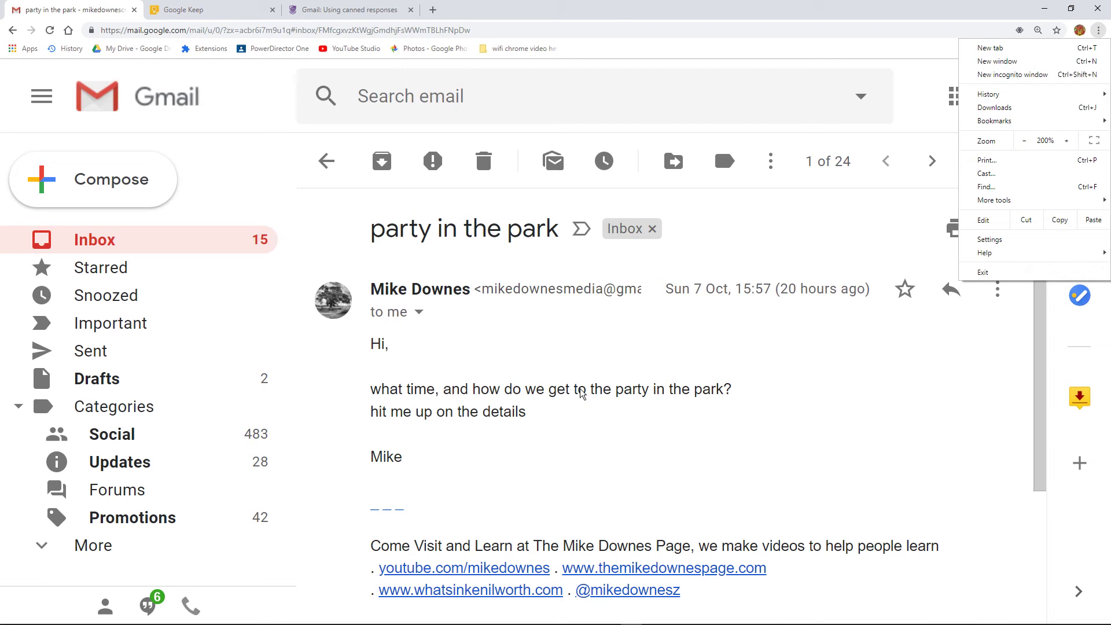
click(643, 431)
scroll(642, 432, down, 1)
click(40, 99)
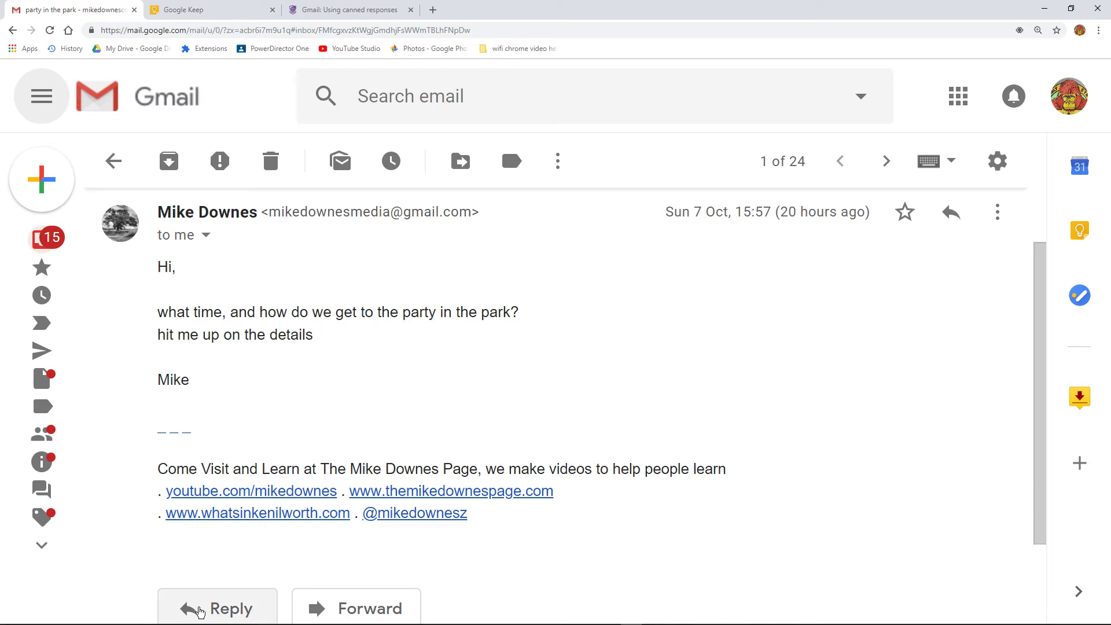
Reduce Chrome zoom to 150% and start a reply to the party email
click(1099, 30)
click(1025, 141)
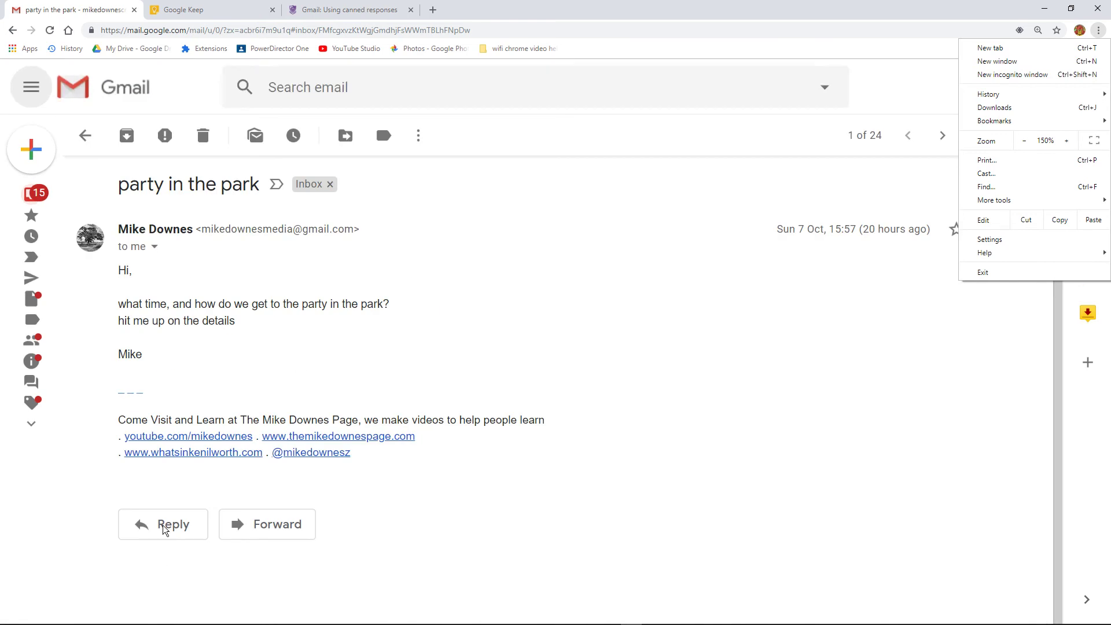
click(163, 530)
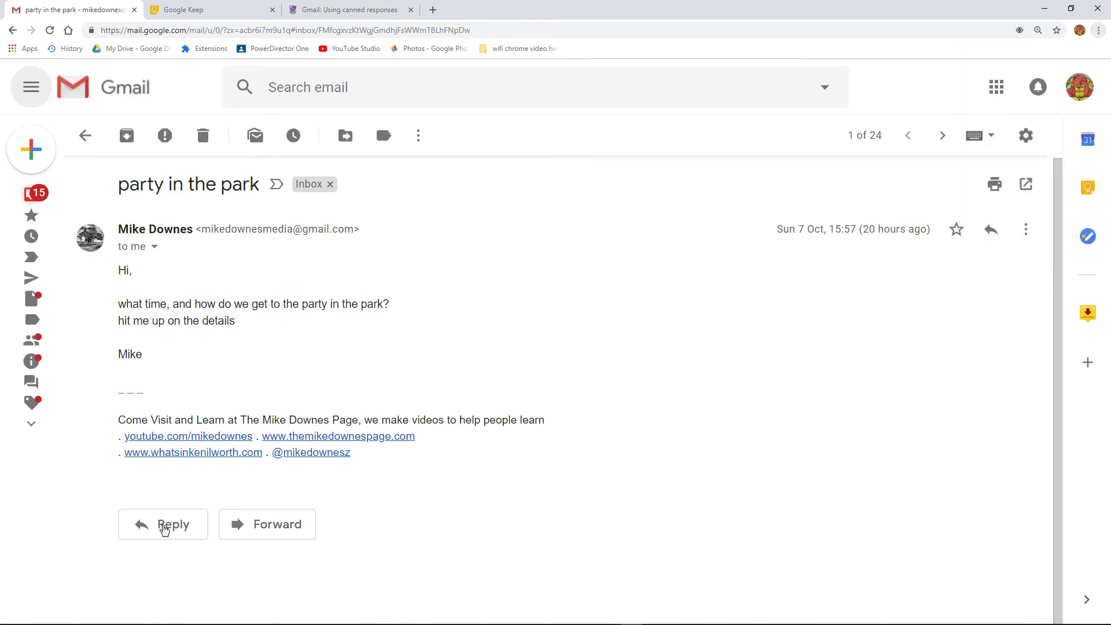
click(165, 528)
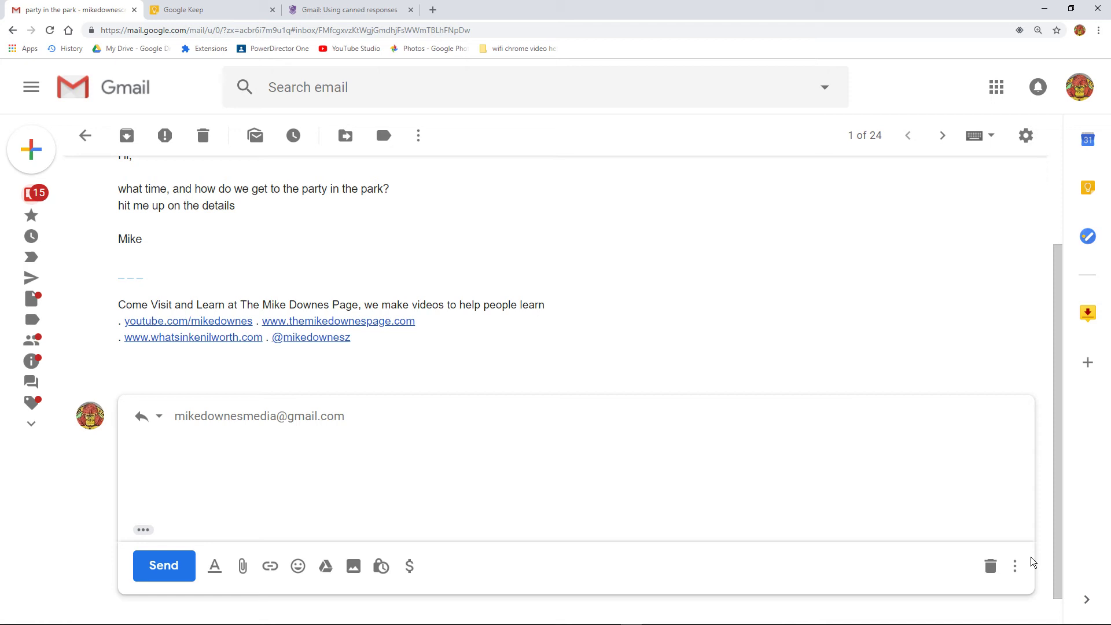
Insert the 'party park details' canned response into the reply and send it
click(1016, 571)
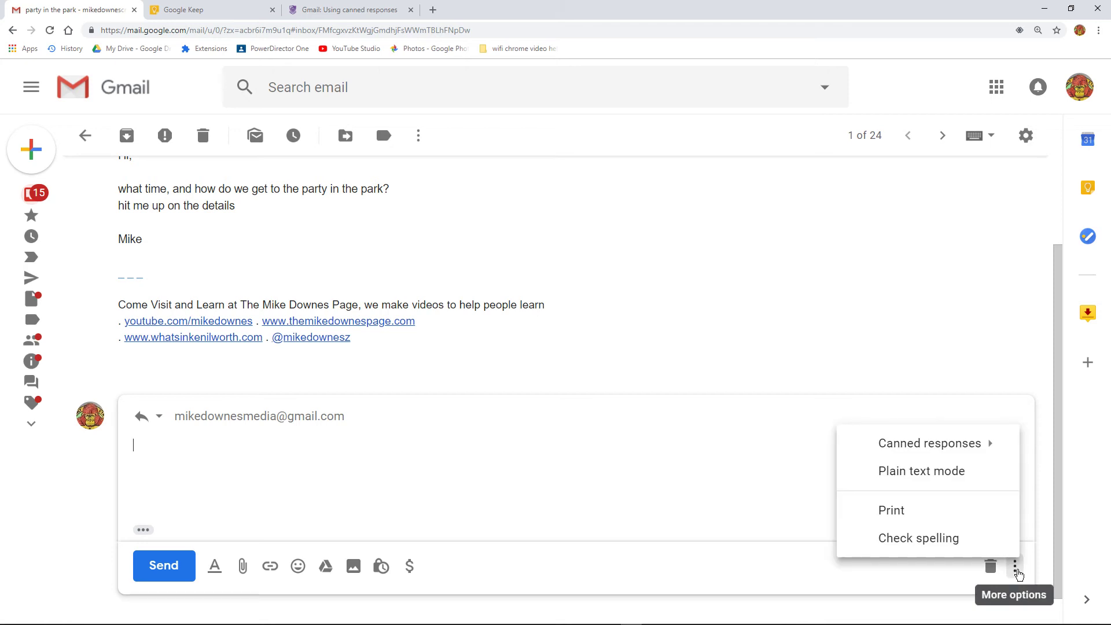
mouse_move(878, 446)
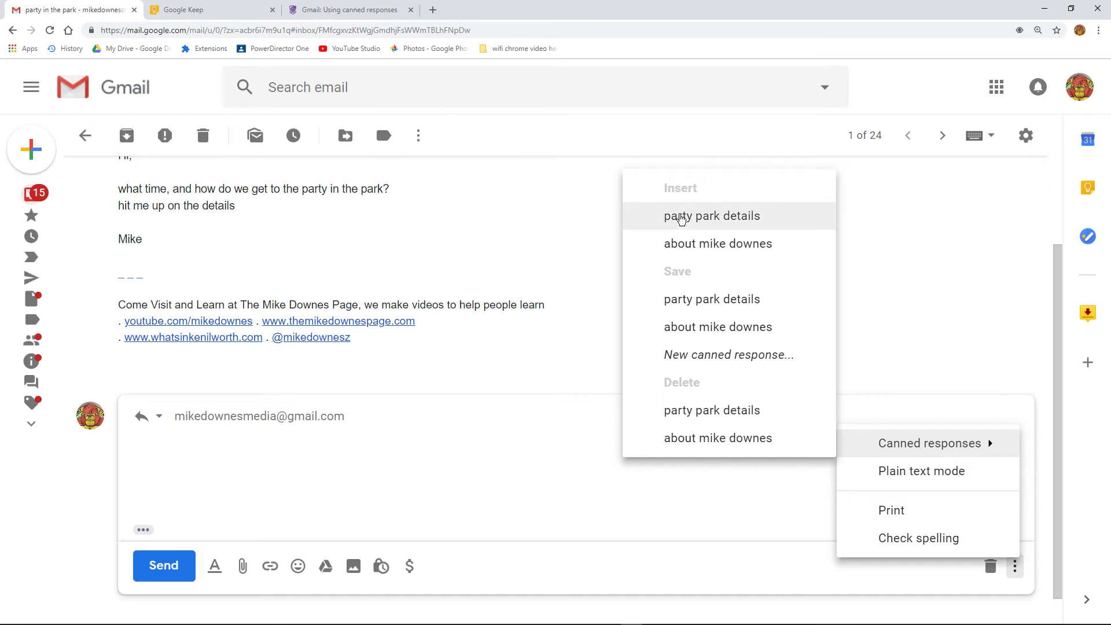
click(682, 218)
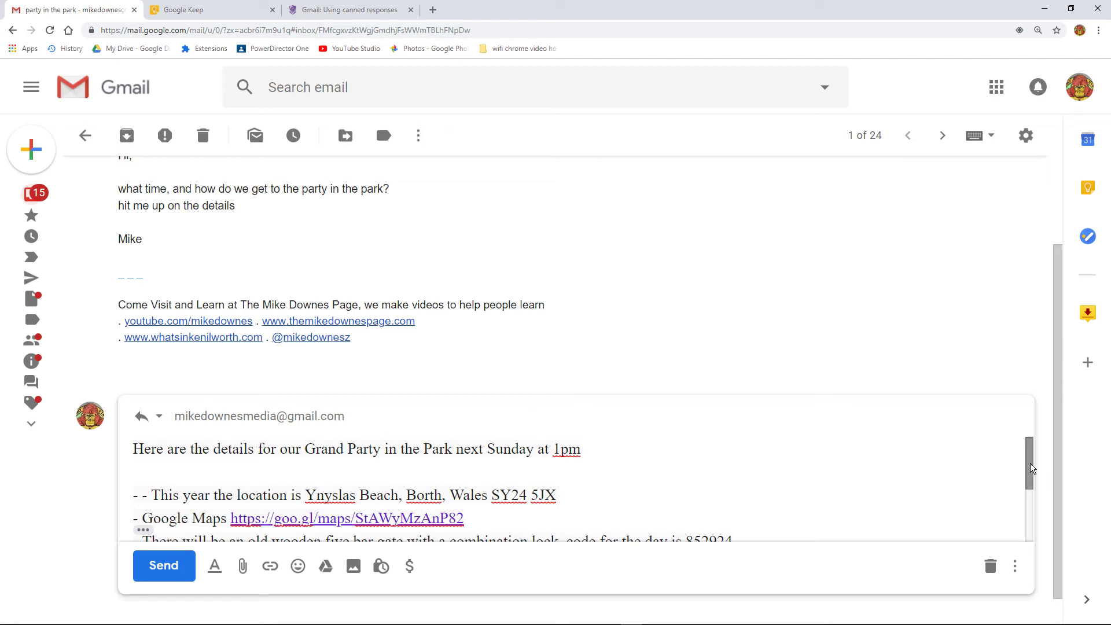
drag(1029, 466, 1022, 533)
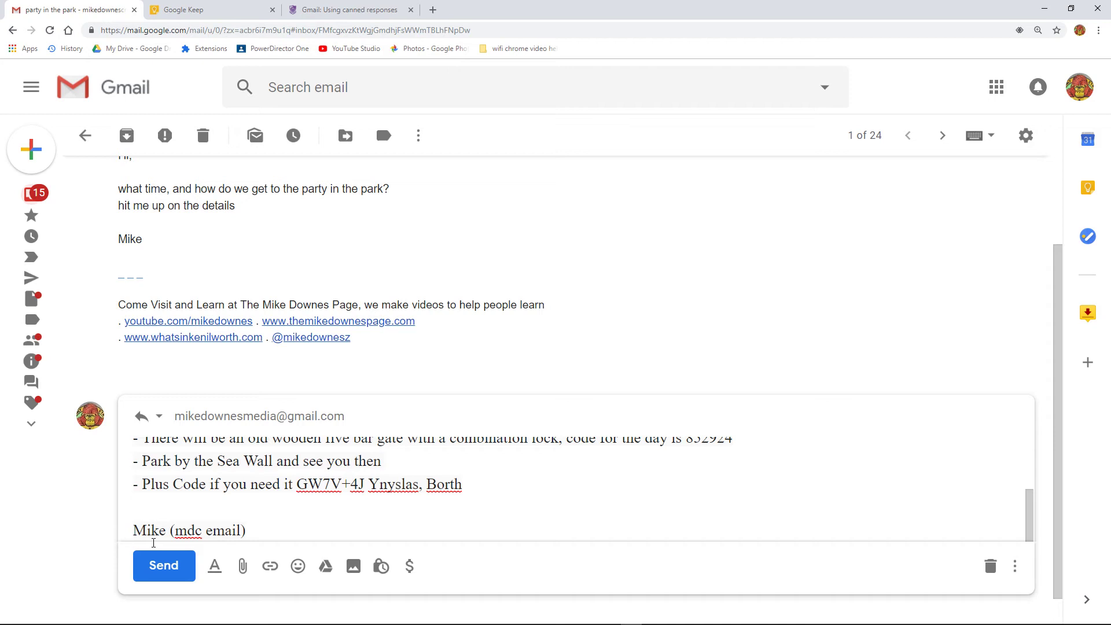
click(152, 571)
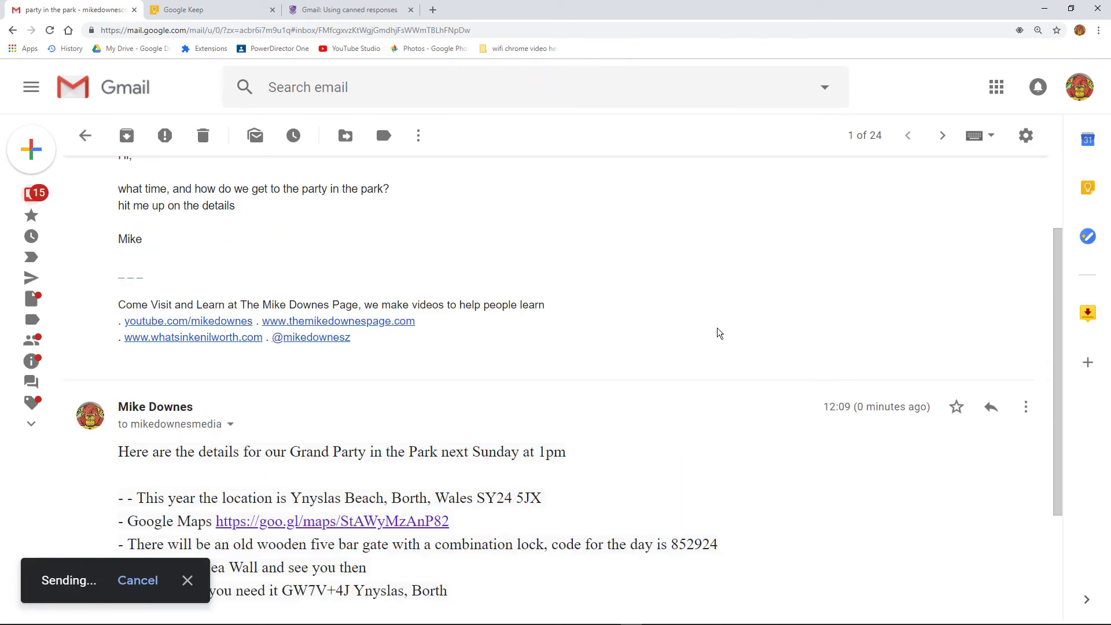
Scroll through the sent party-in-the-park reply and select its gate code to verify it
scroll(576, 370, down, 3)
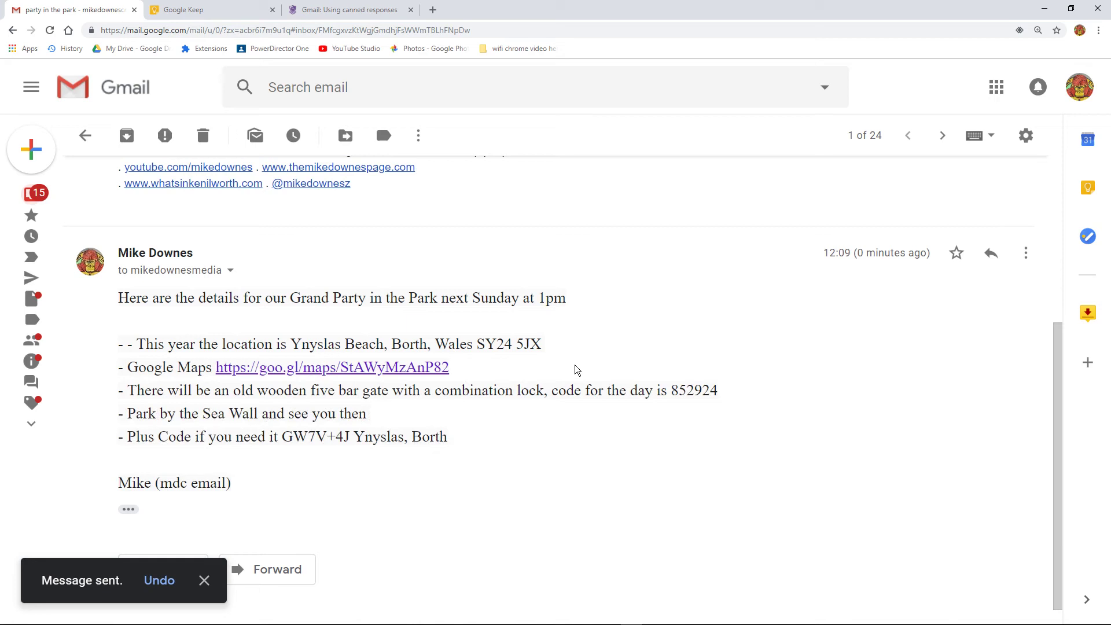
scroll(570, 369, down, 1)
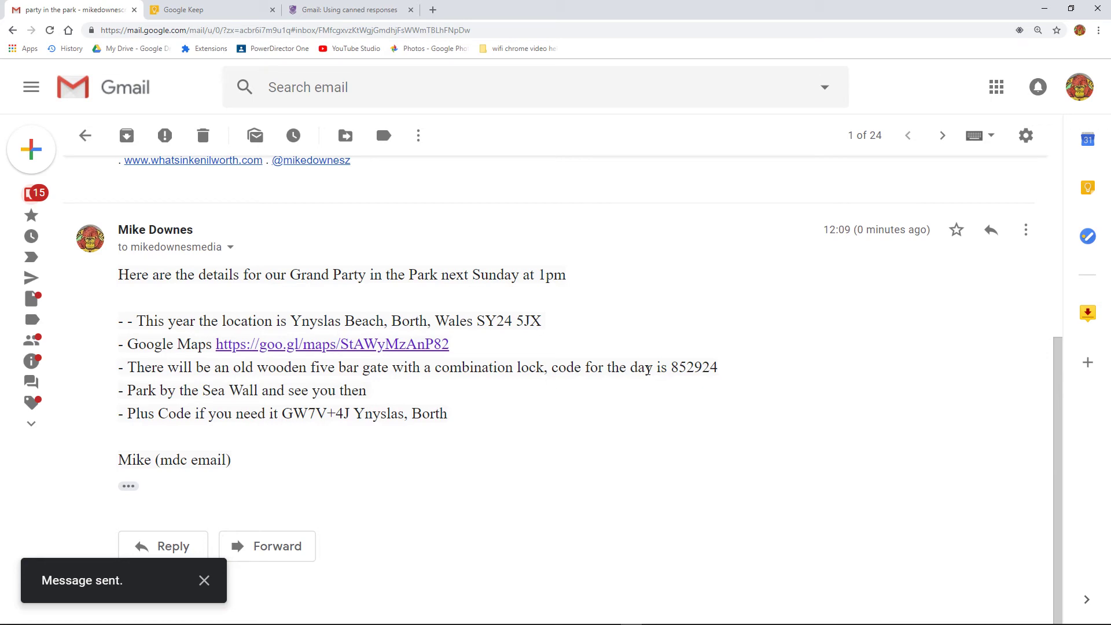
drag(670, 368, 719, 368)
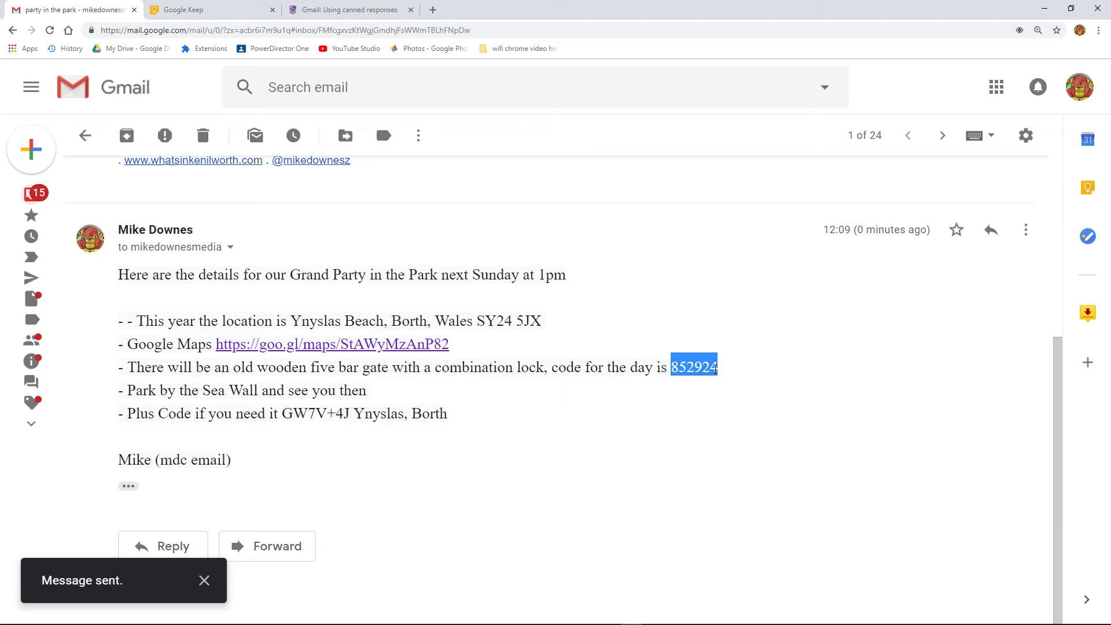
click(502, 391)
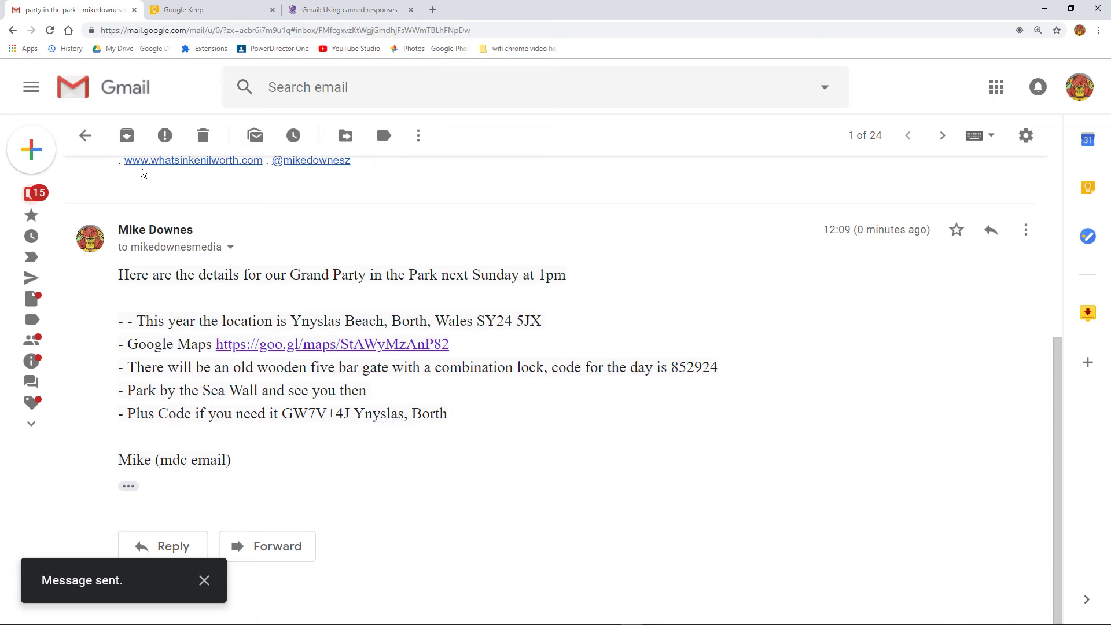
Copy the whole template answer from gmail canned template01.txt, then minimize Notepad over the inbox
click(85, 139)
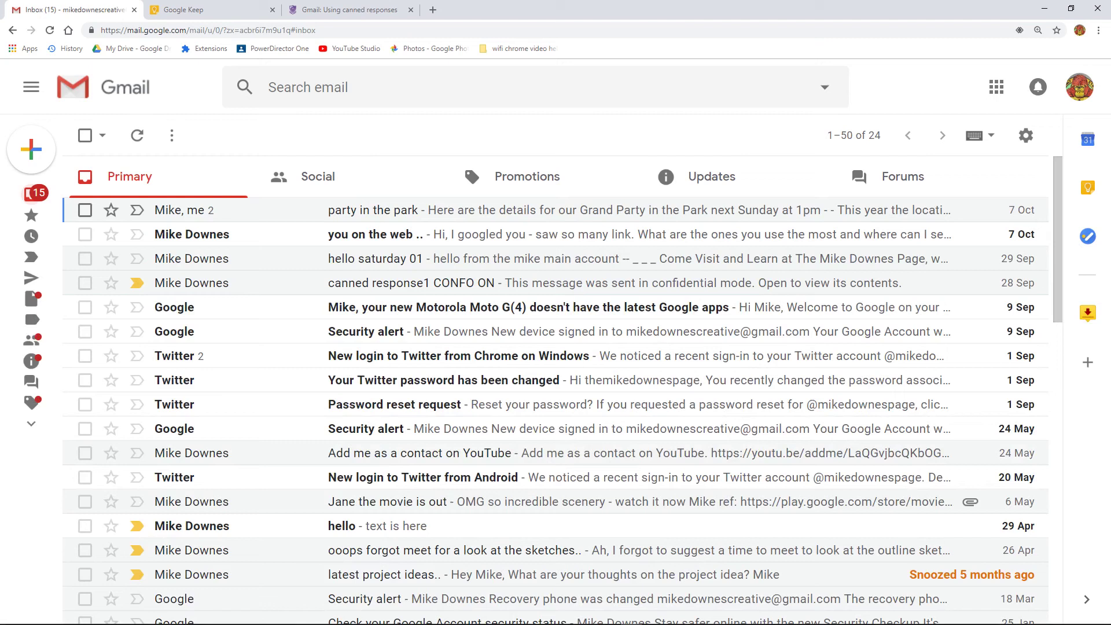
key(alt+Tab)
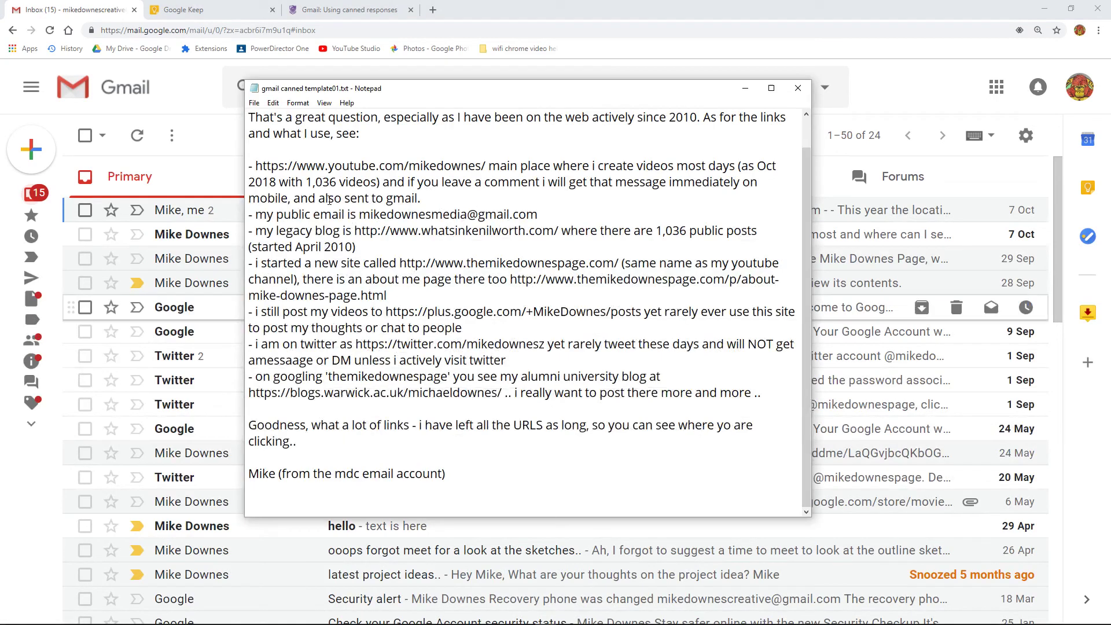
mouse_move(327, 94)
mouse_down()
mouse_move(275, 90)
mouse_move(317, 84)
mouse_up()
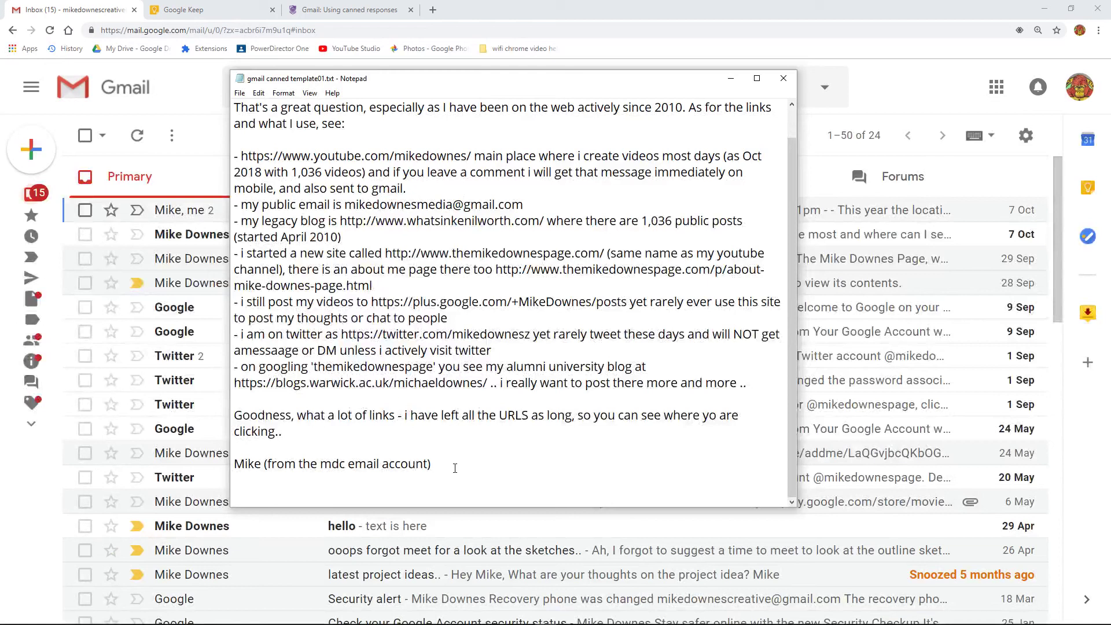
drag(447, 465, 235, 140)
right_click(261, 144)
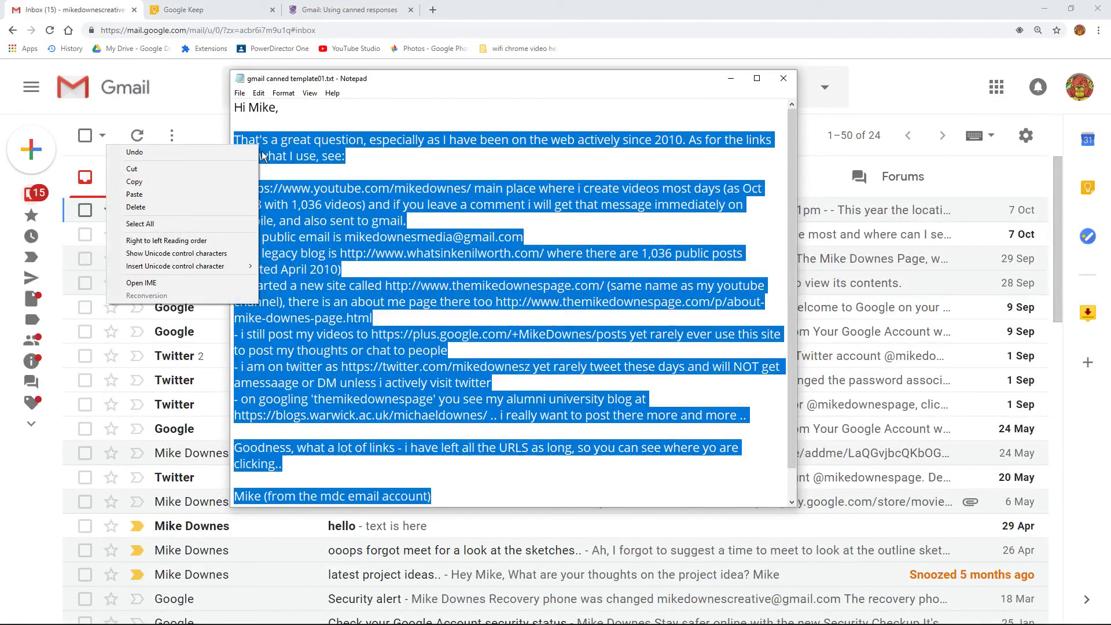
click(181, 181)
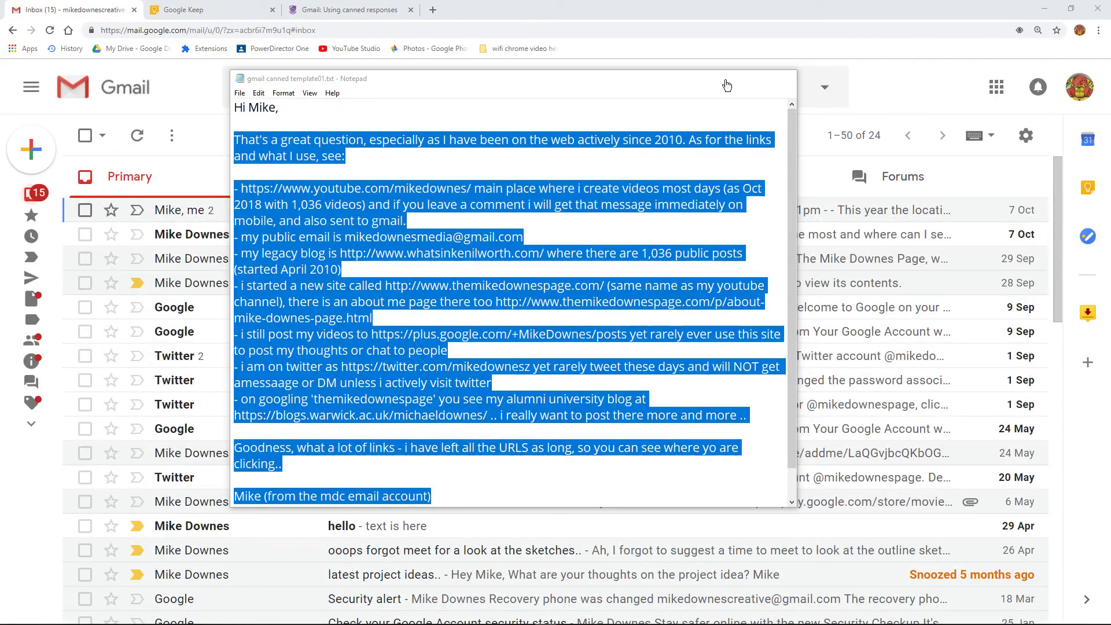
click(731, 79)
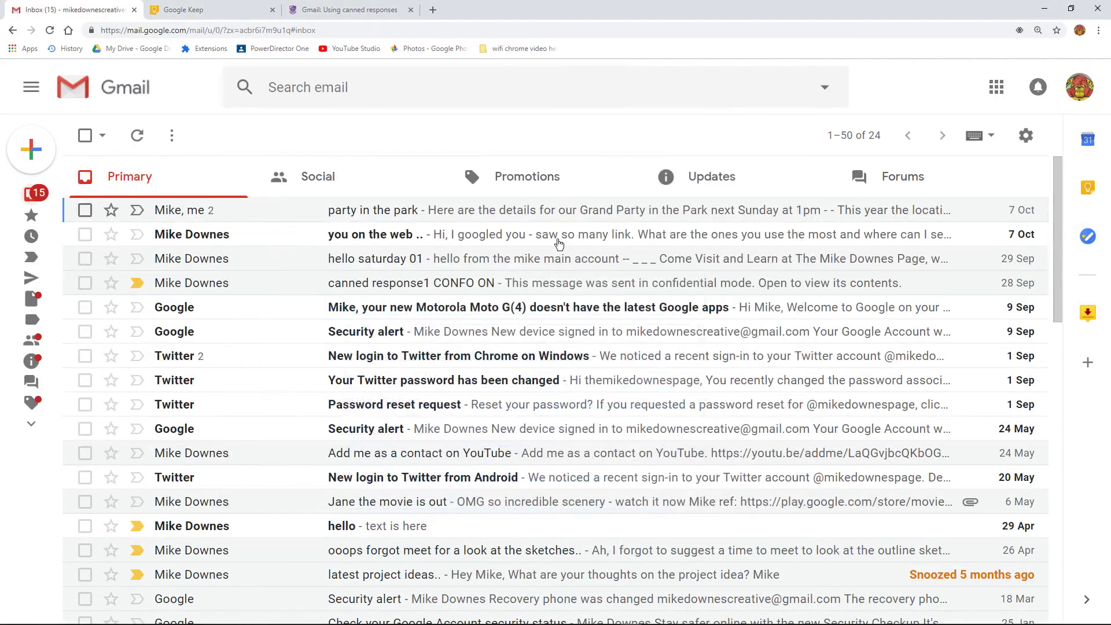
Reply to the 'you on the web ..' email with the pasted links answer, fixing 'messaage'
click(187, 240)
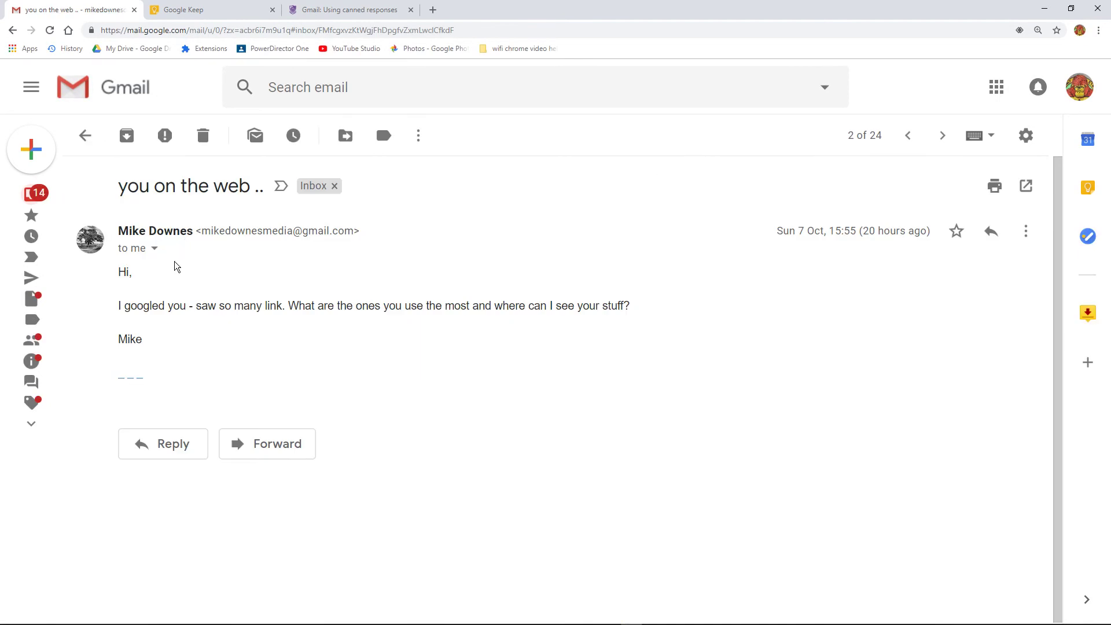
click(156, 445)
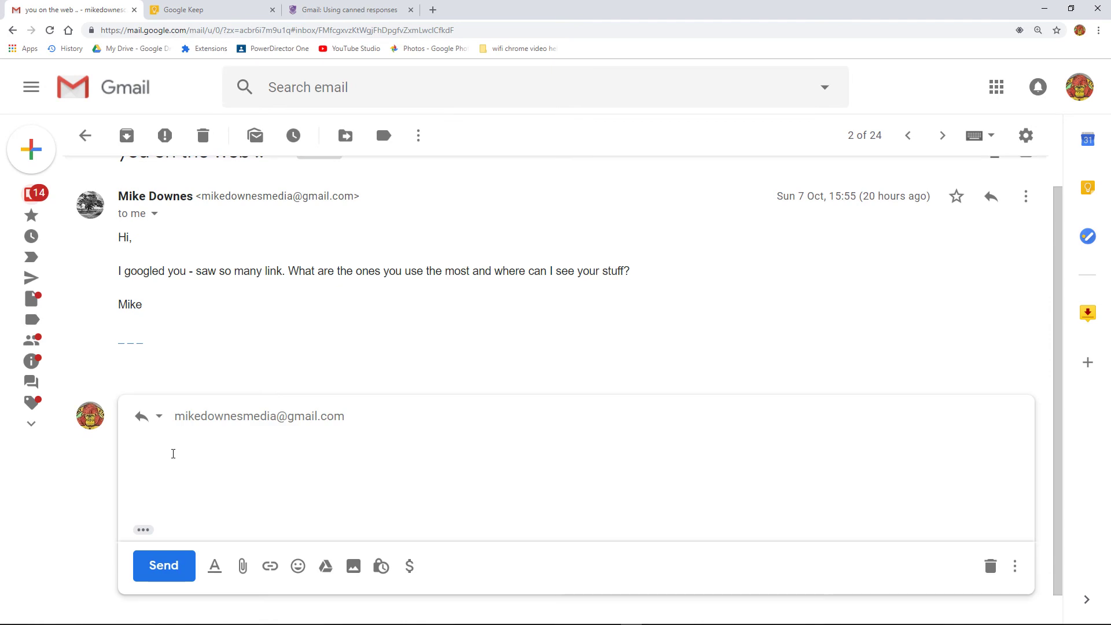
key(ctrl+v)
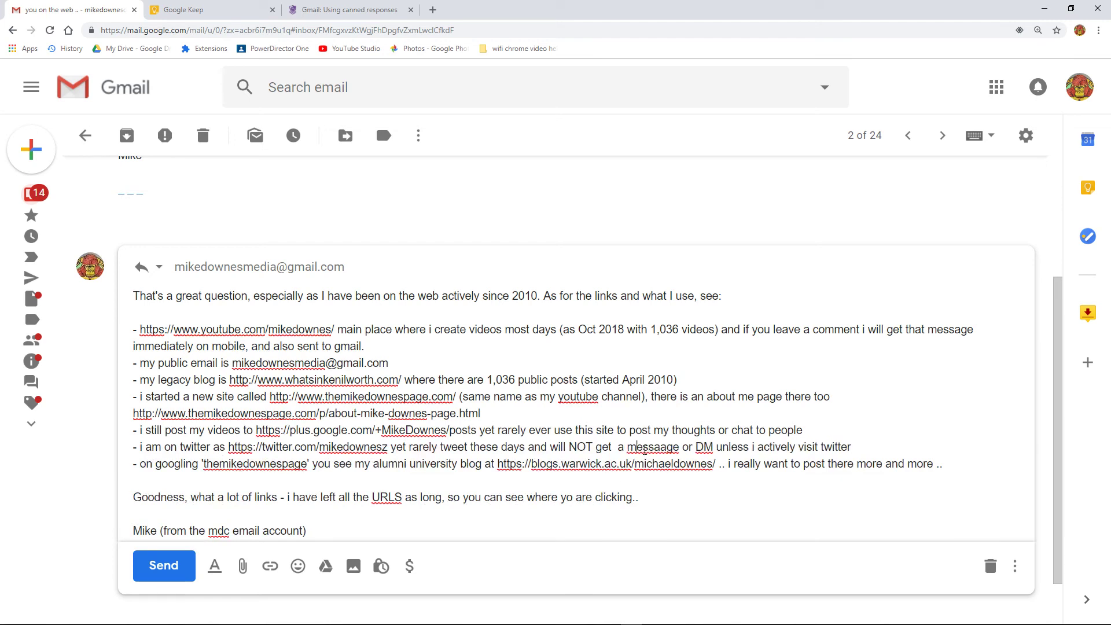
key(BackSpace)
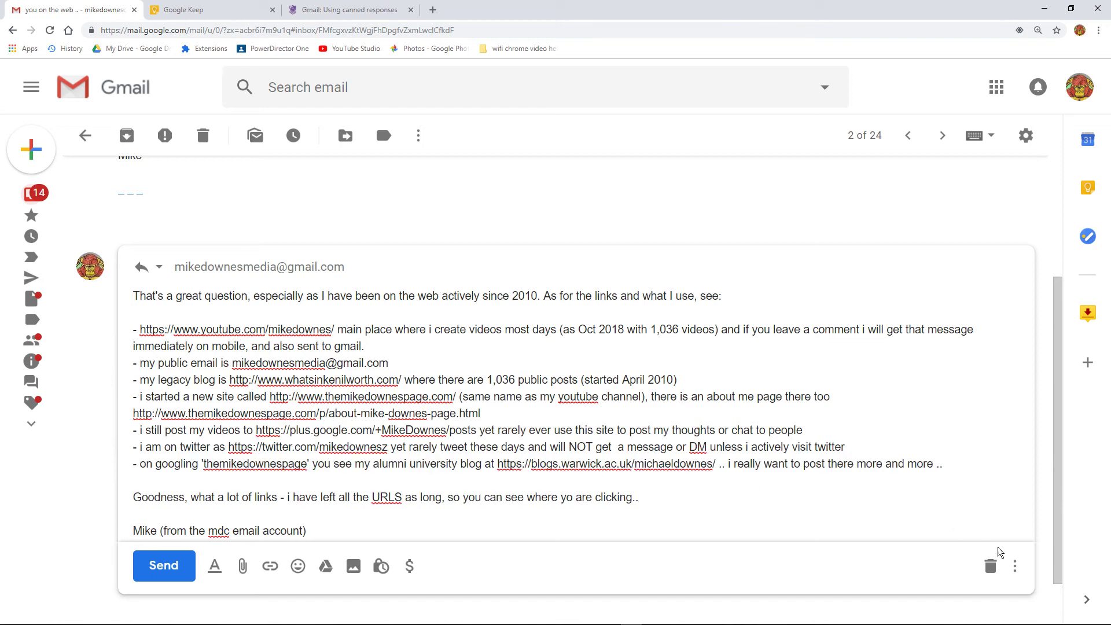
Save the reply text as a new canned response named 'about mike 002'
click(1015, 571)
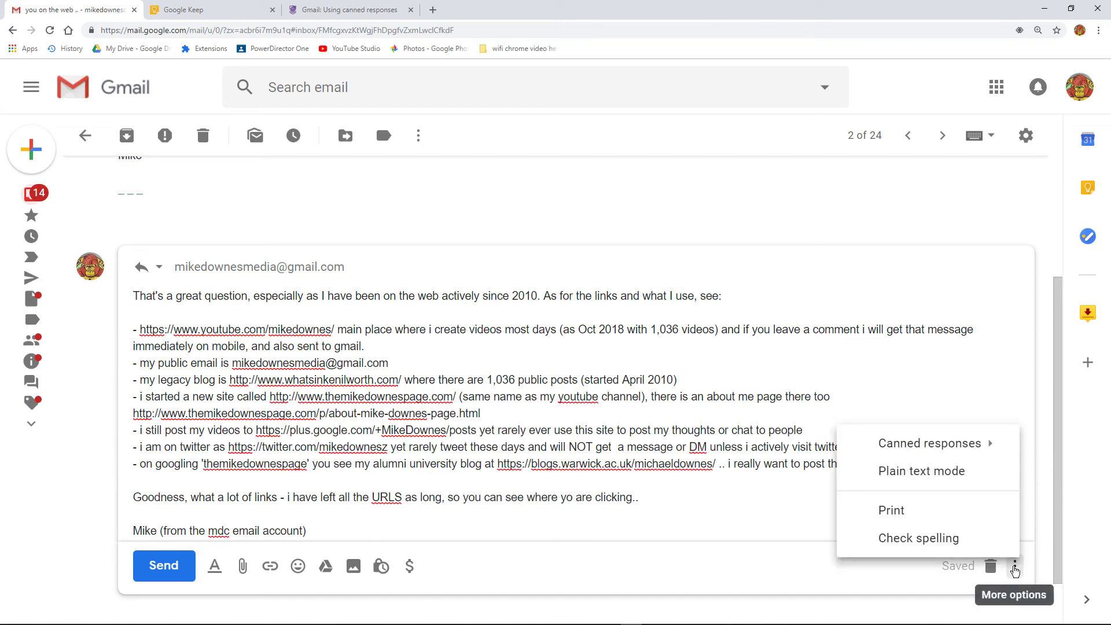
mouse_move(888, 450)
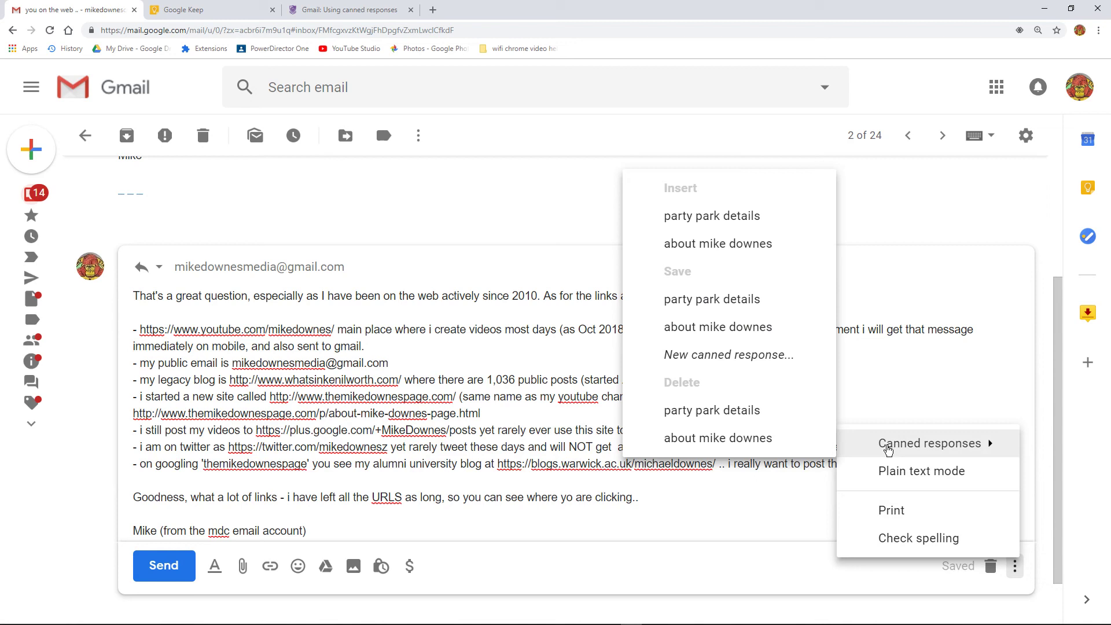
click(686, 358)
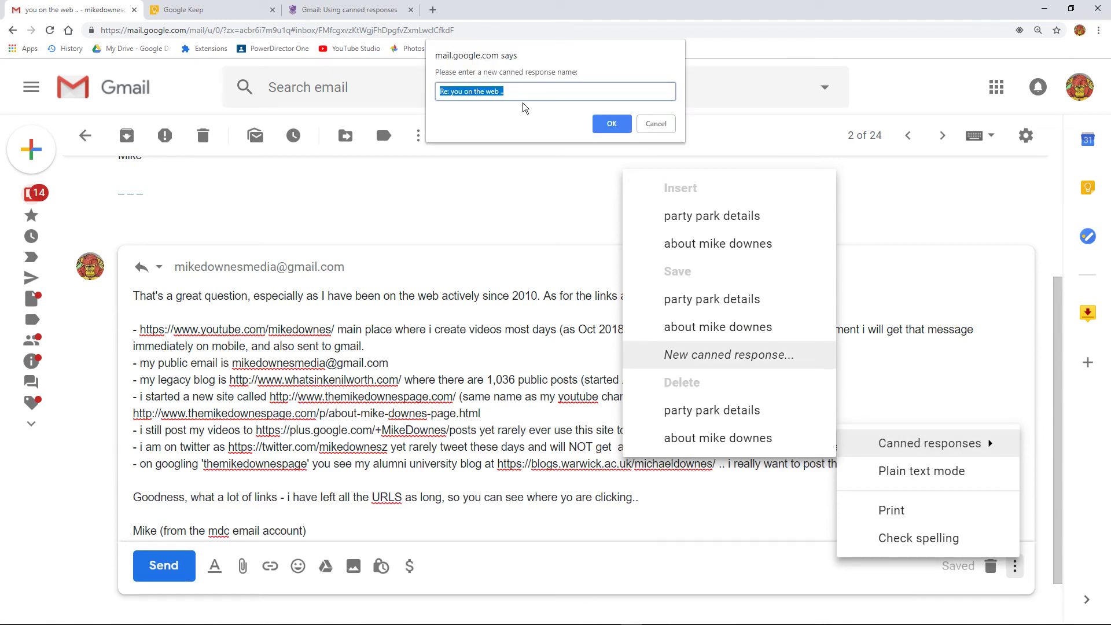
text(abou)
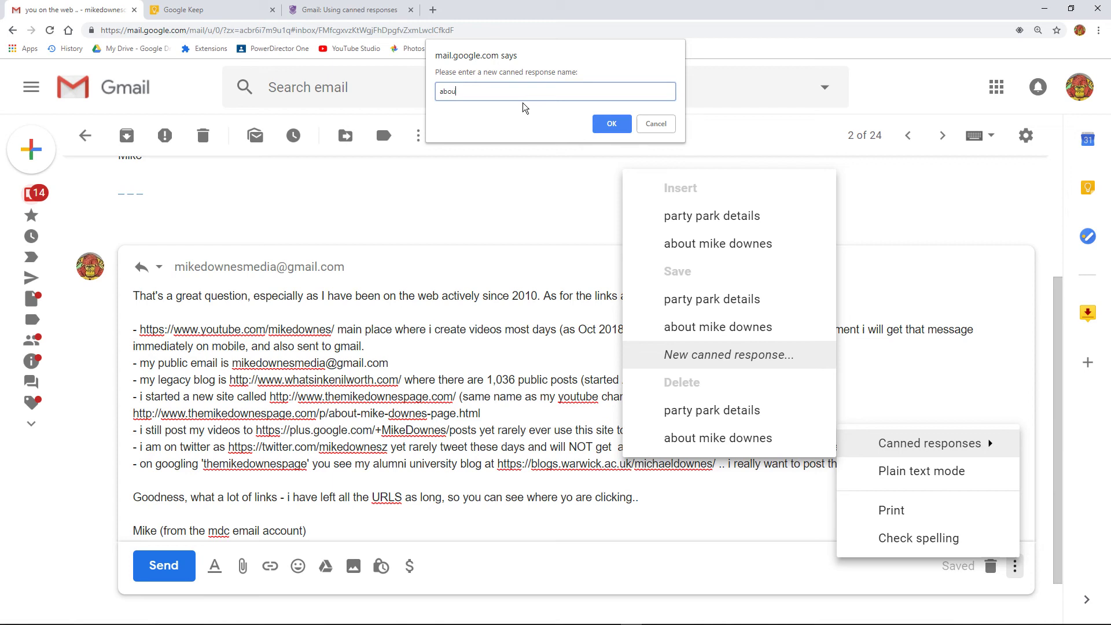
text(t mike 002)
click(608, 127)
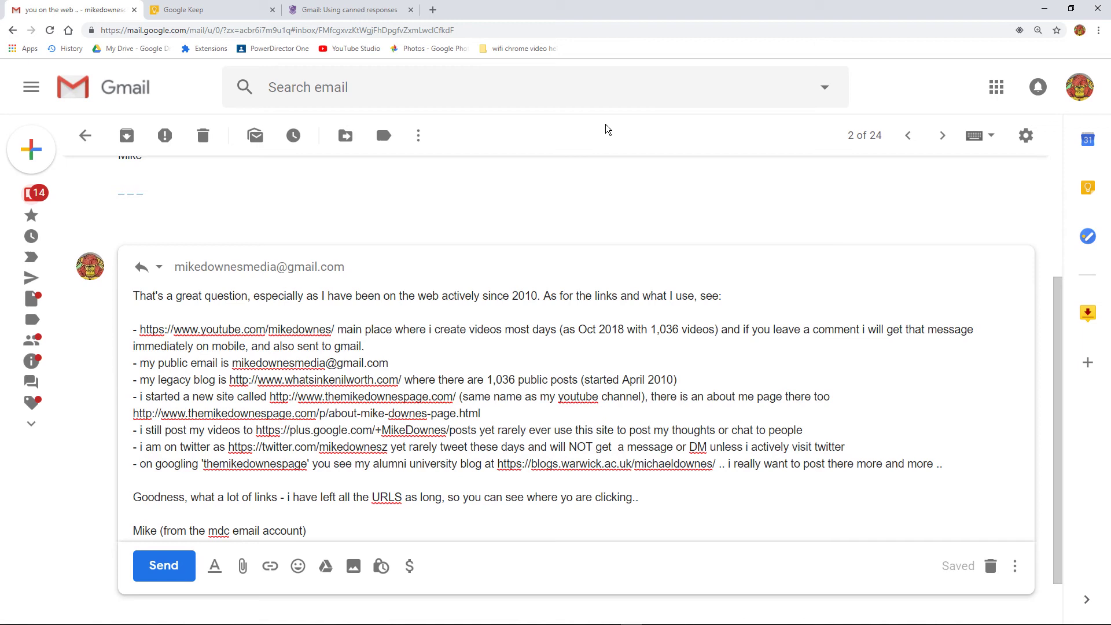
Delete the 'about mike downes' canned response and confirm the deletion
click(1015, 568)
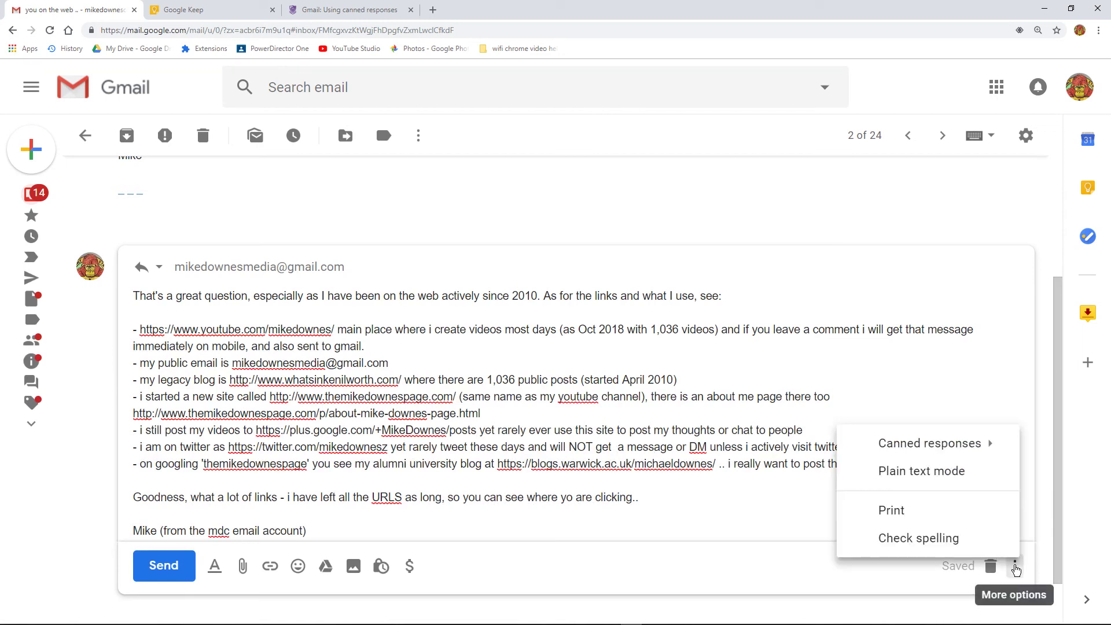
mouse_move(901, 443)
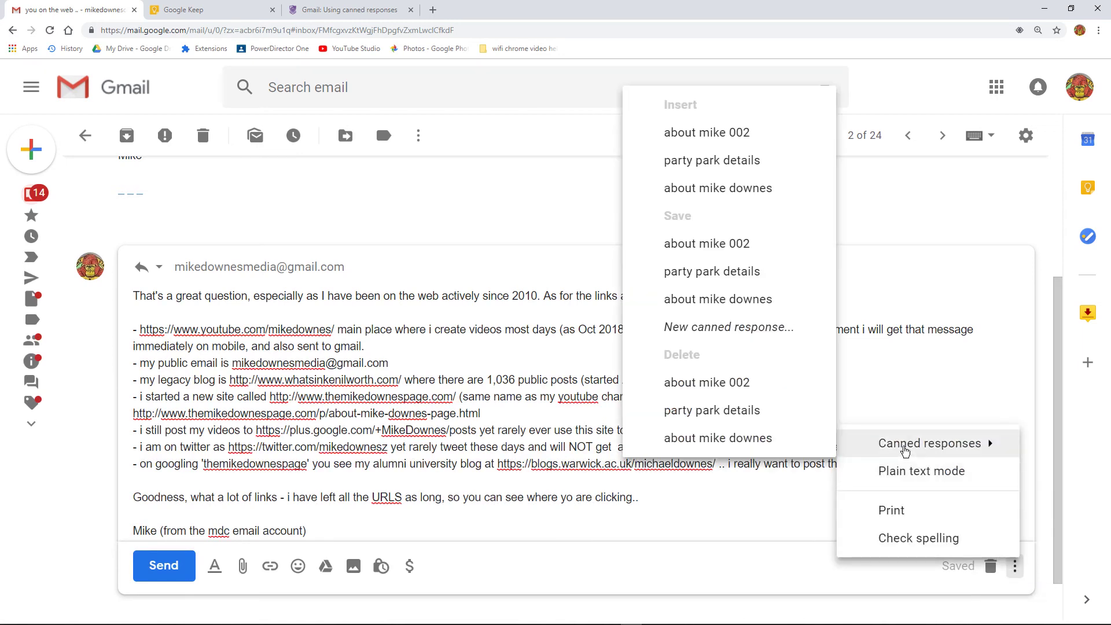
click(736, 442)
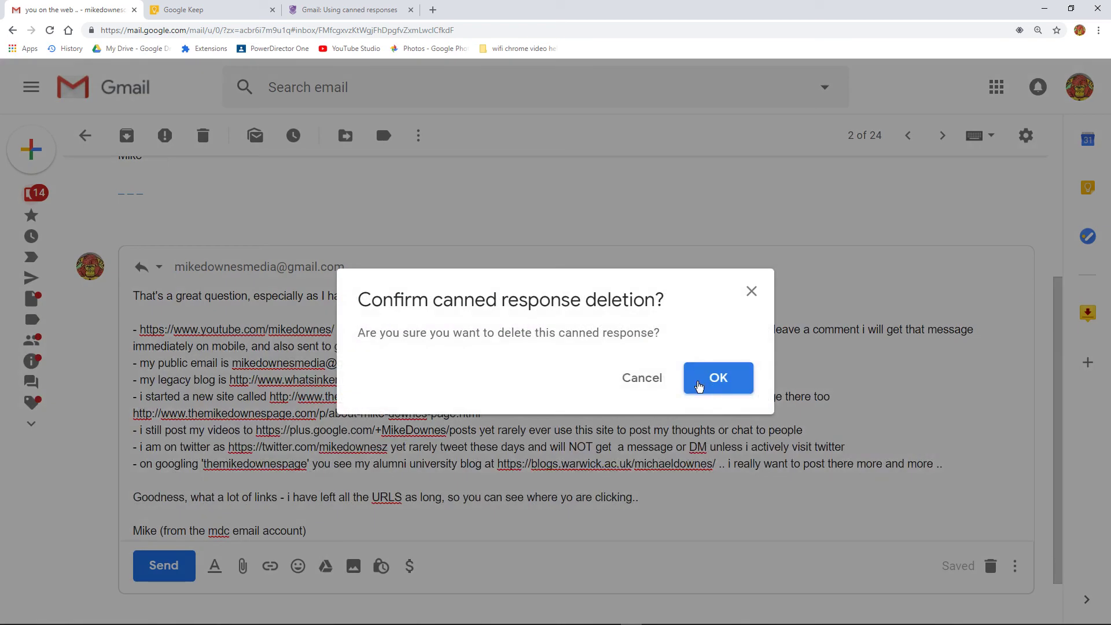
click(700, 382)
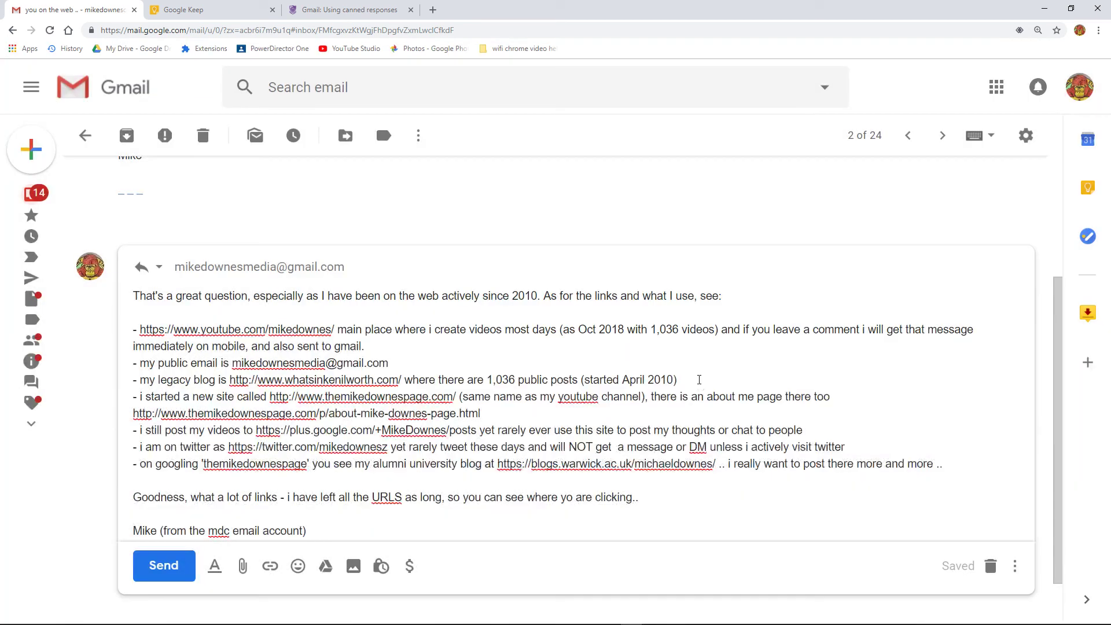
Send the links reply and review the sent party in the park conversation
click(158, 571)
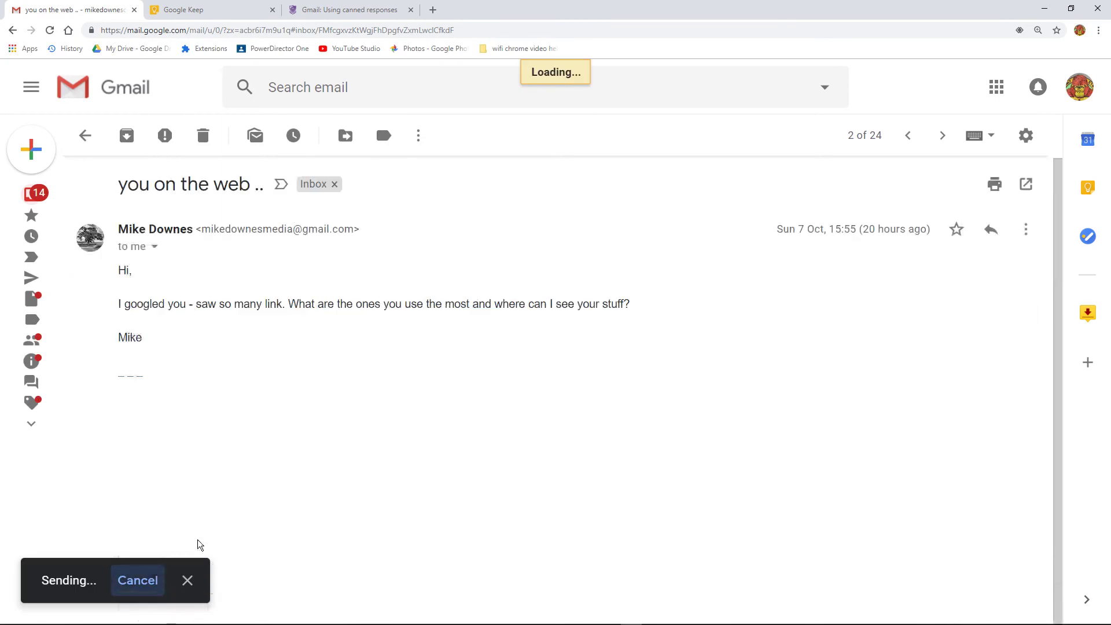
click(31, 93)
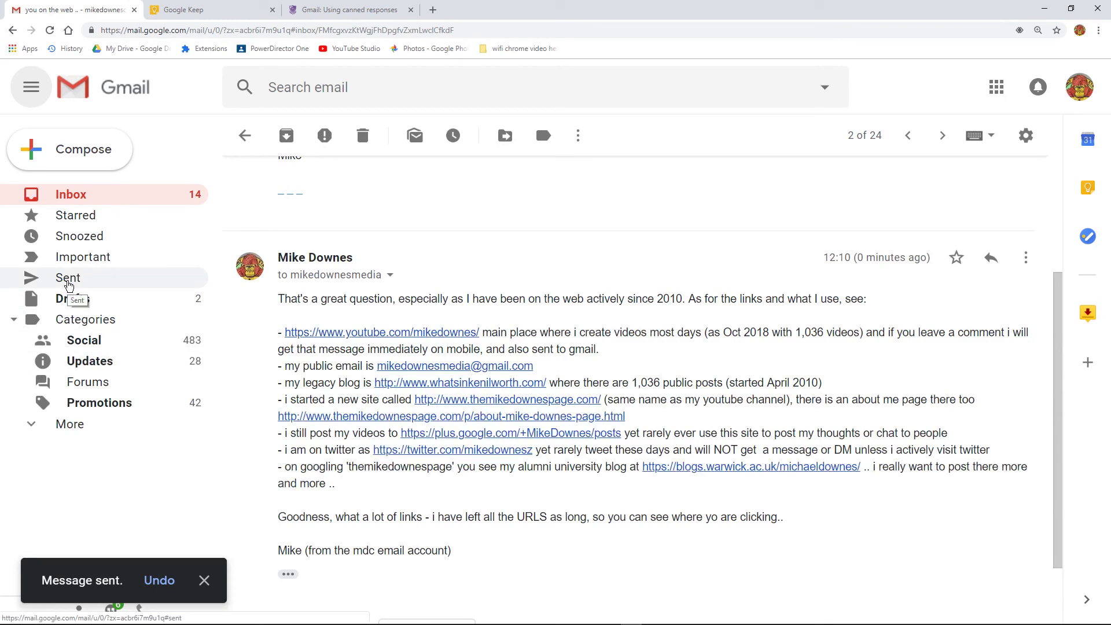
click(68, 280)
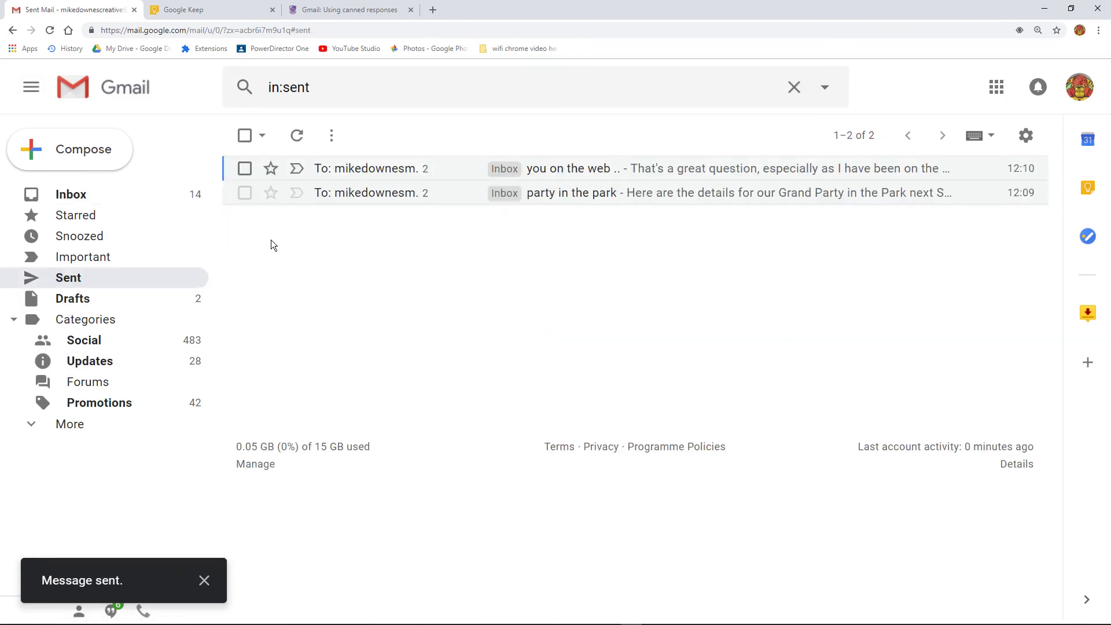
click(427, 199)
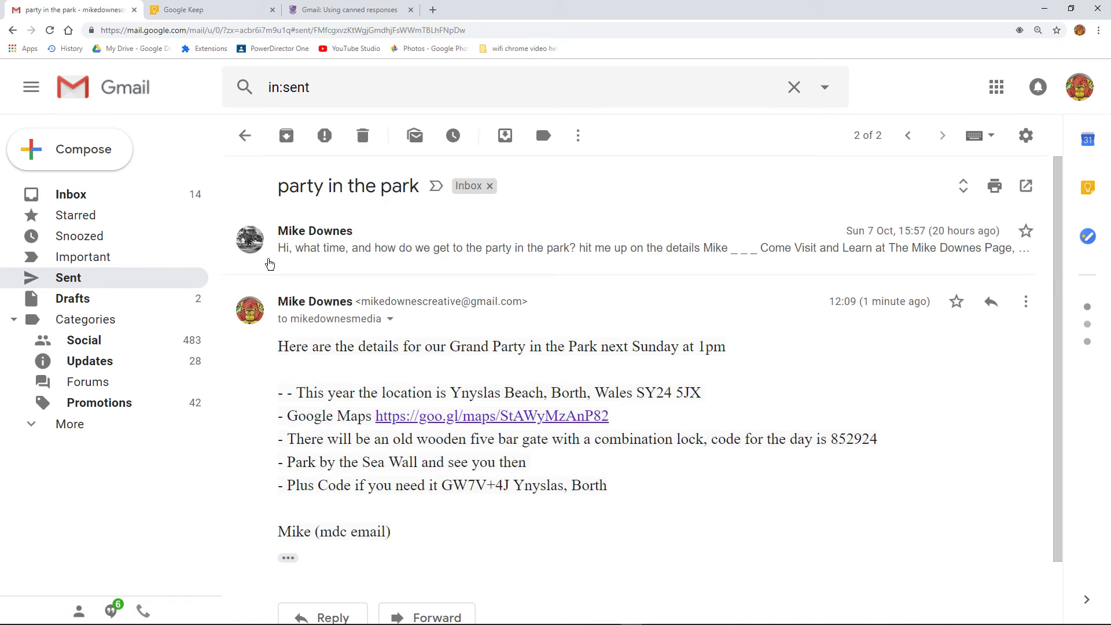
click(32, 87)
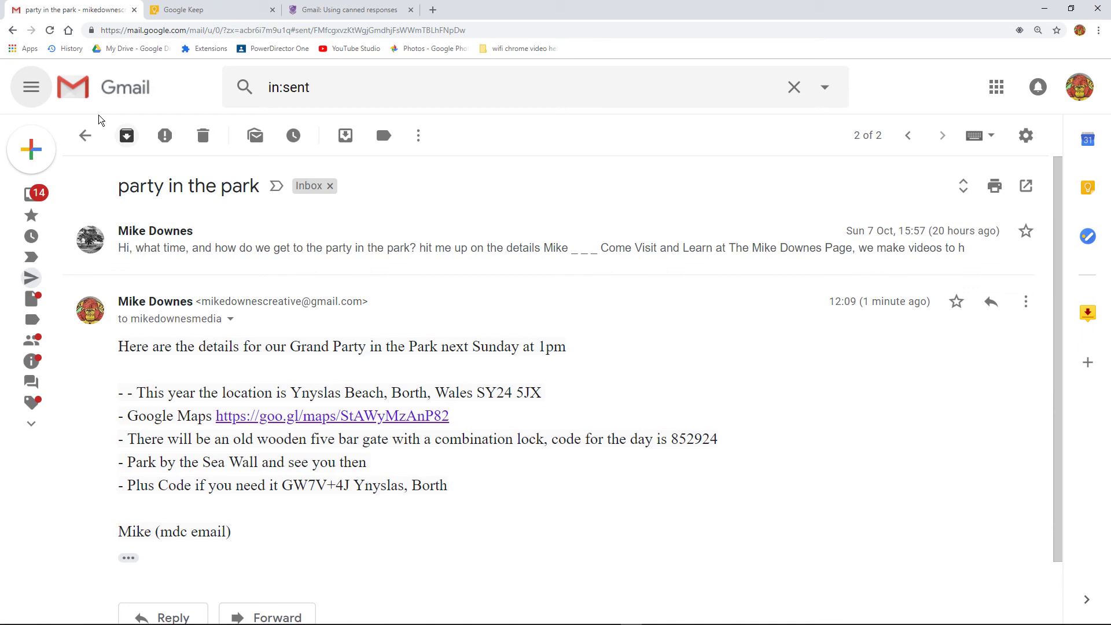
click(85, 136)
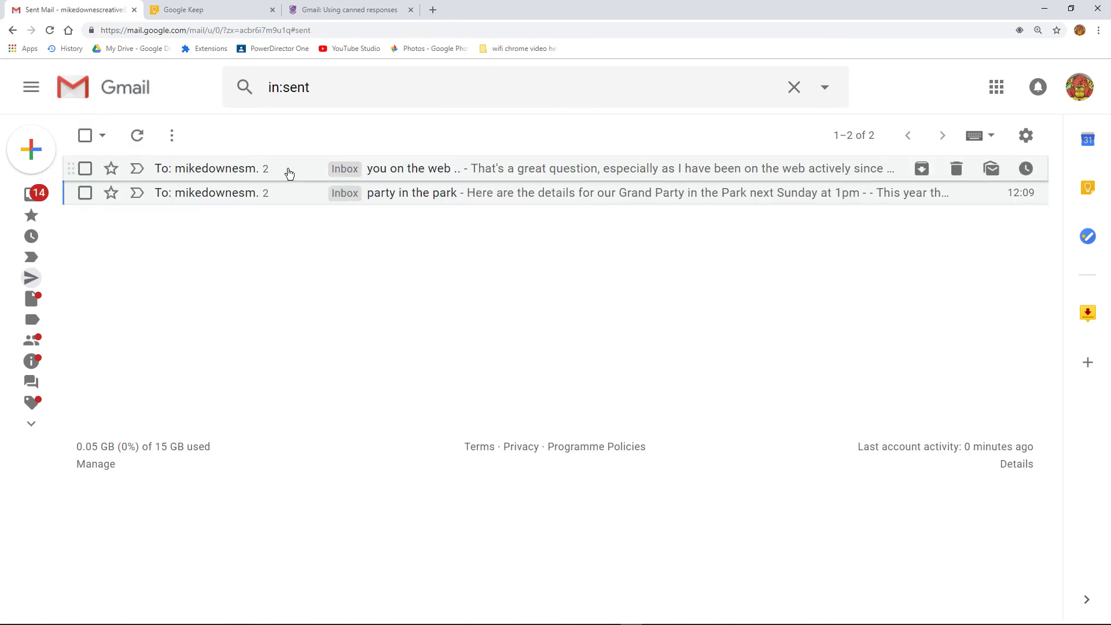
Review the sent 'you on the web ..' reply, highlighting its comment sentence
click(289, 174)
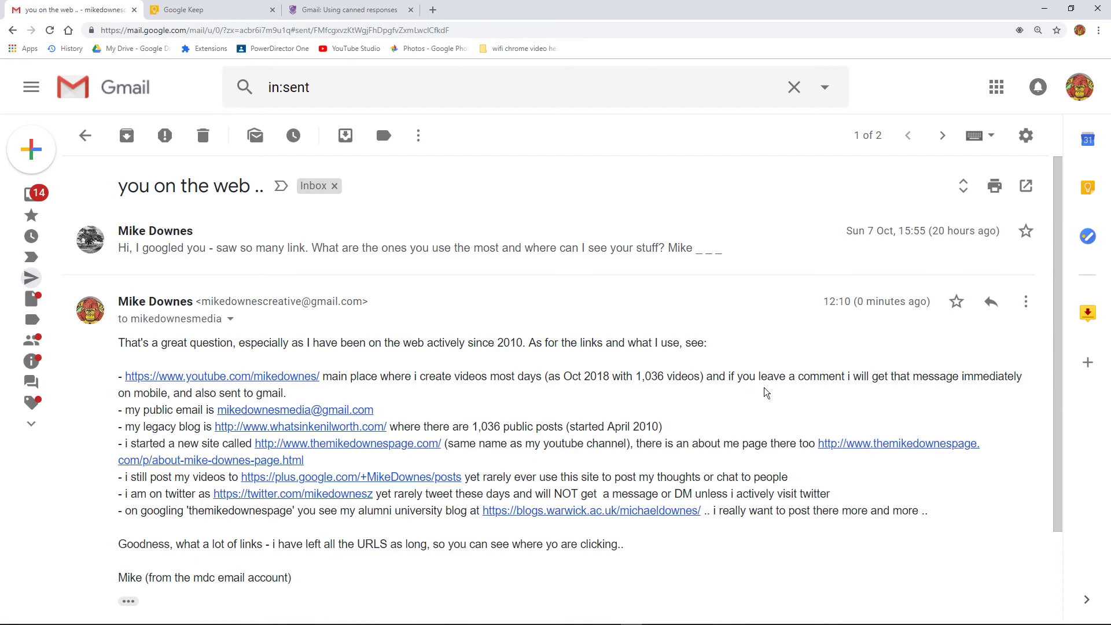
drag(750, 378, 870, 393)
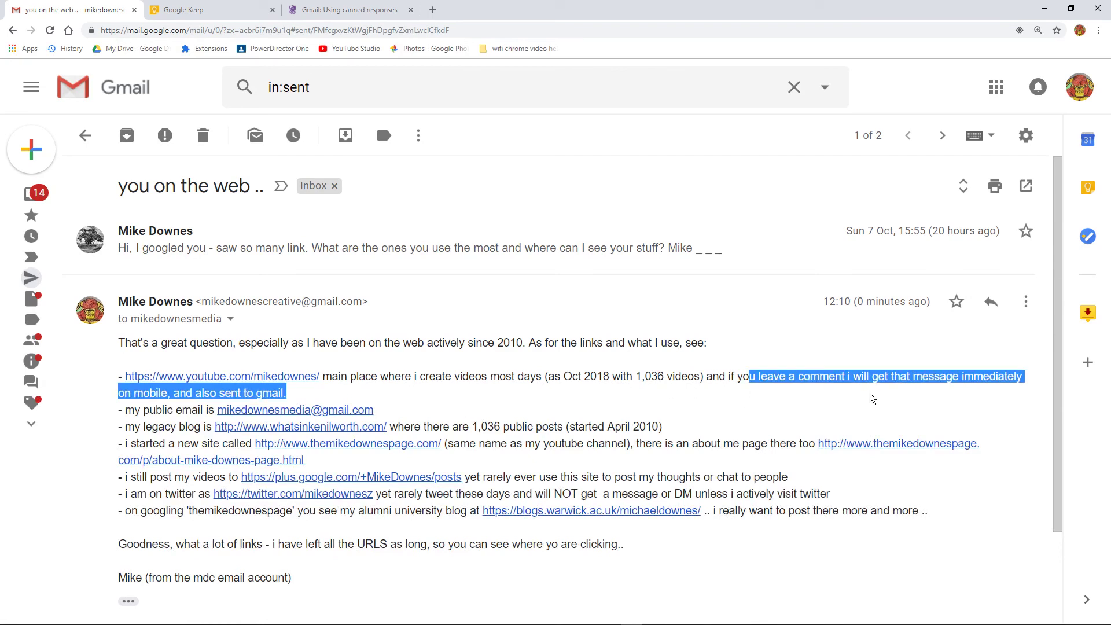
click(489, 384)
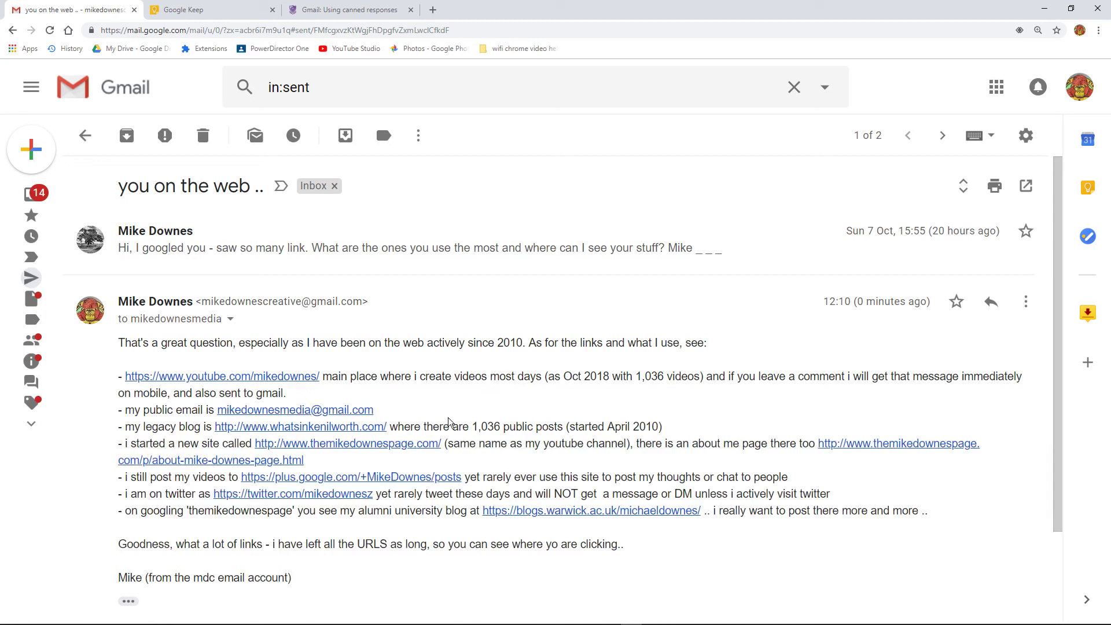
scroll(436, 421, down, 2)
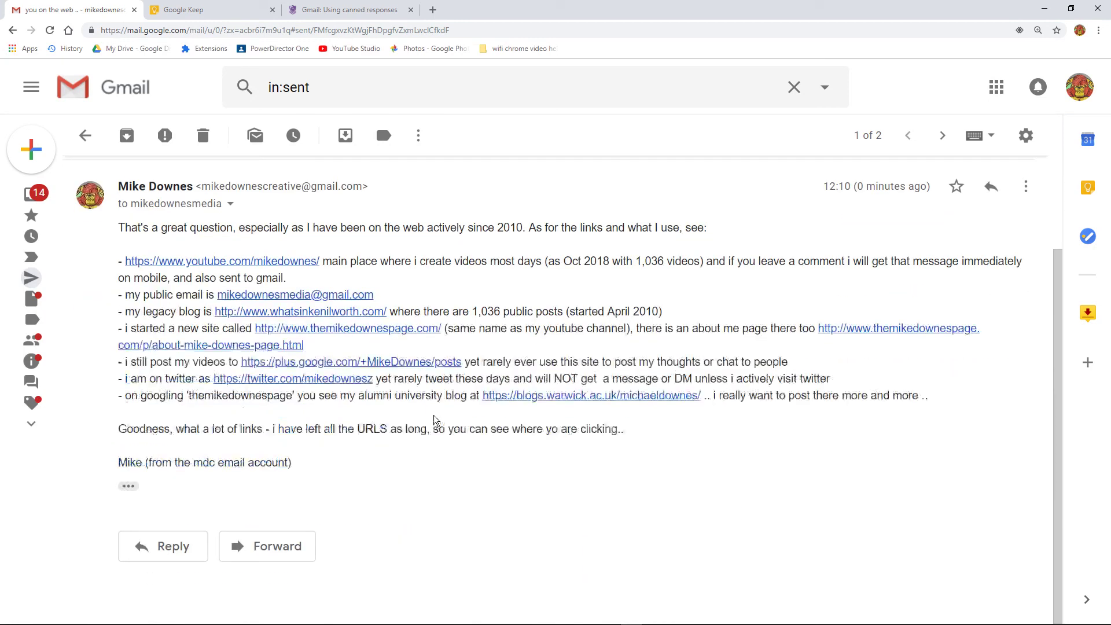
scroll(433, 415, up, 2)
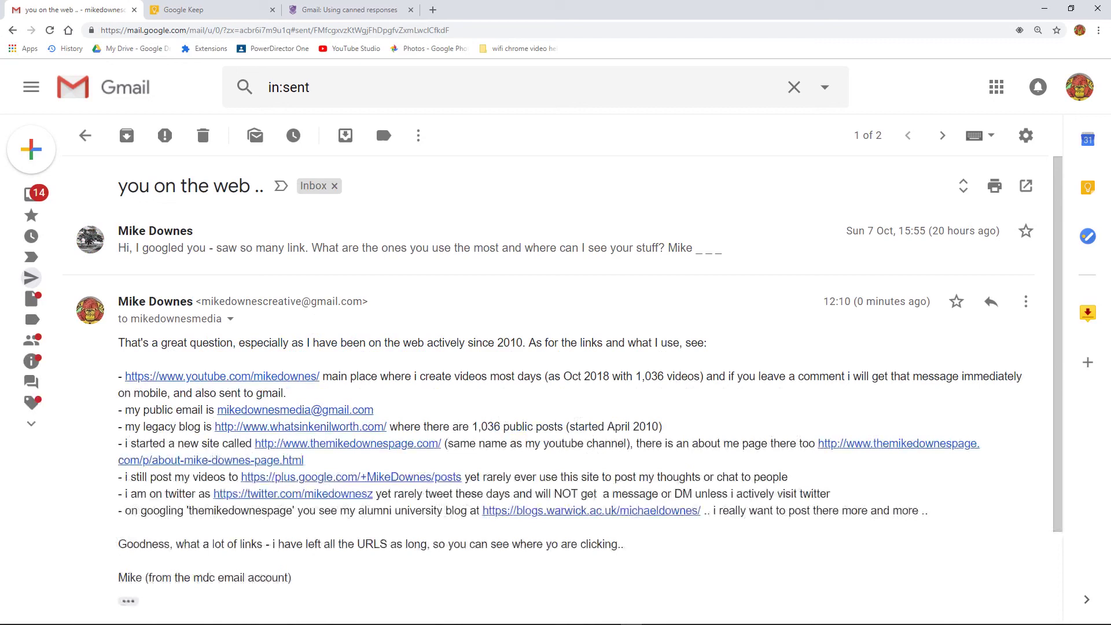
Start a blank new message and expand the original question in the thread
mouse_move(24, 156)
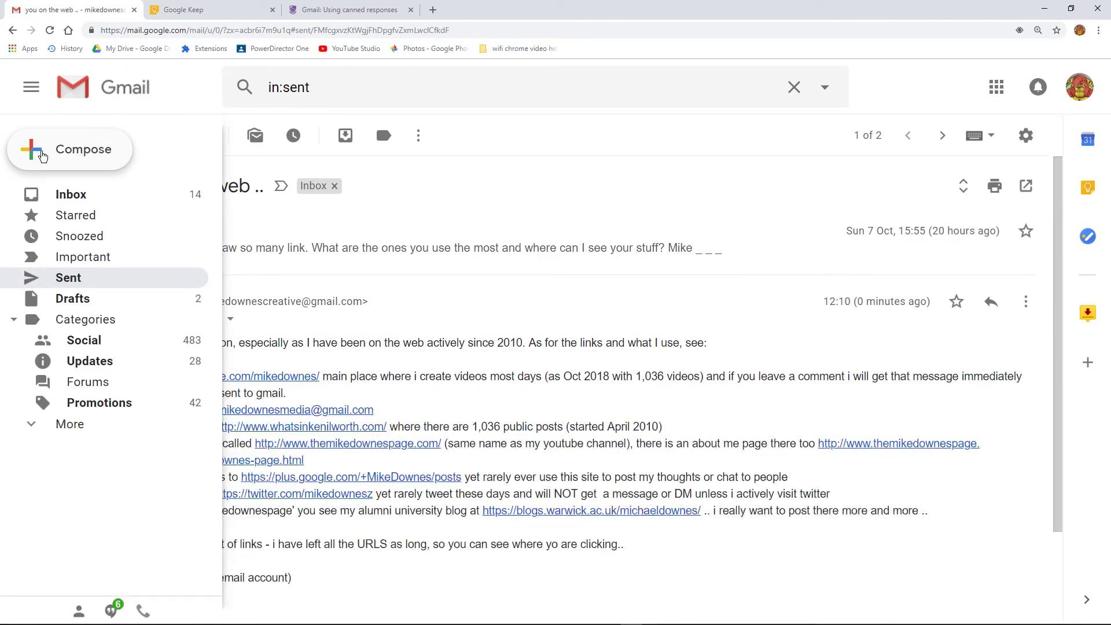
click(42, 156)
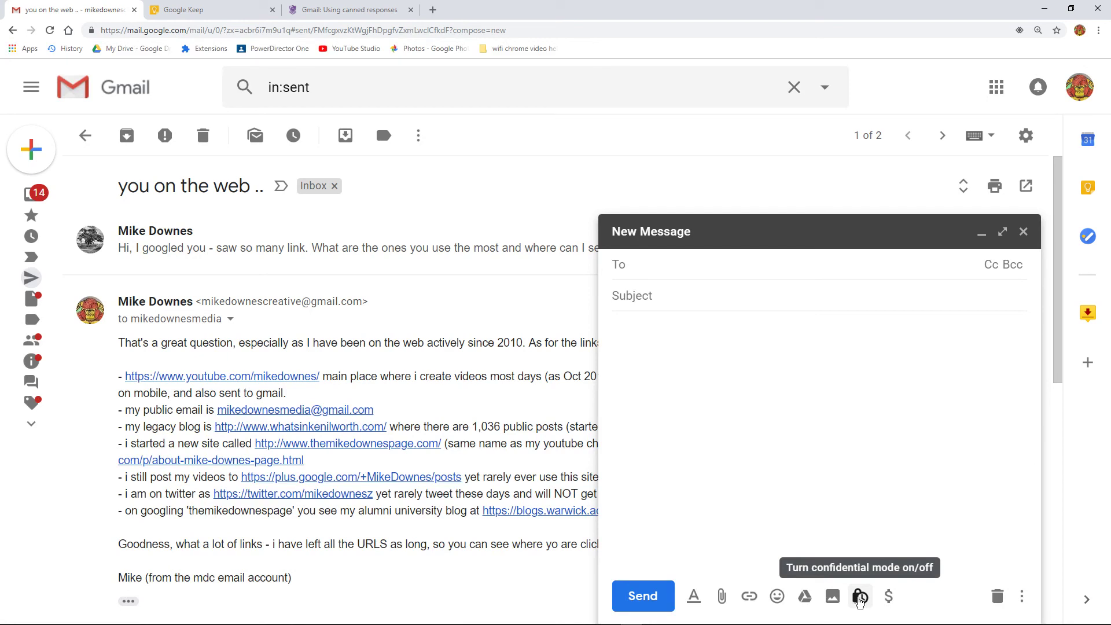
click(444, 271)
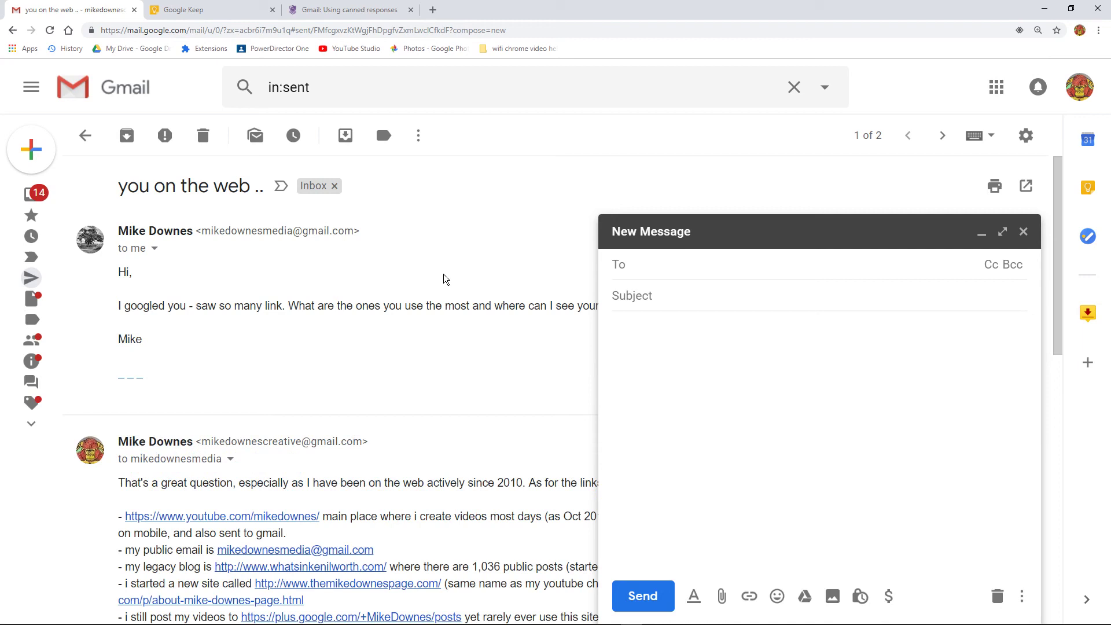
click(211, 13)
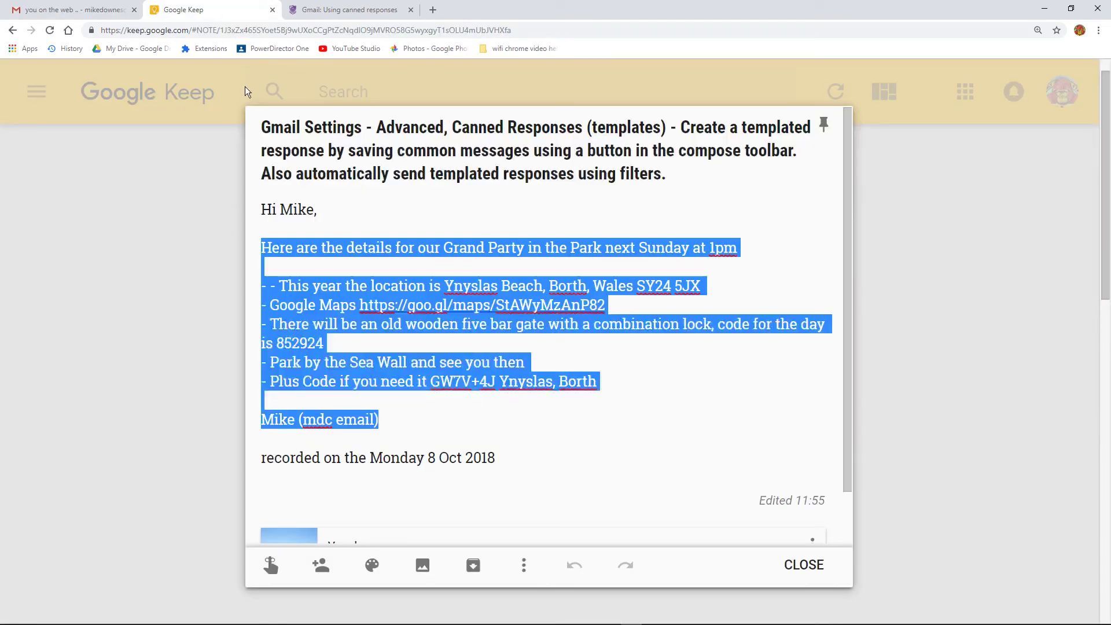
drag(264, 124, 692, 189)
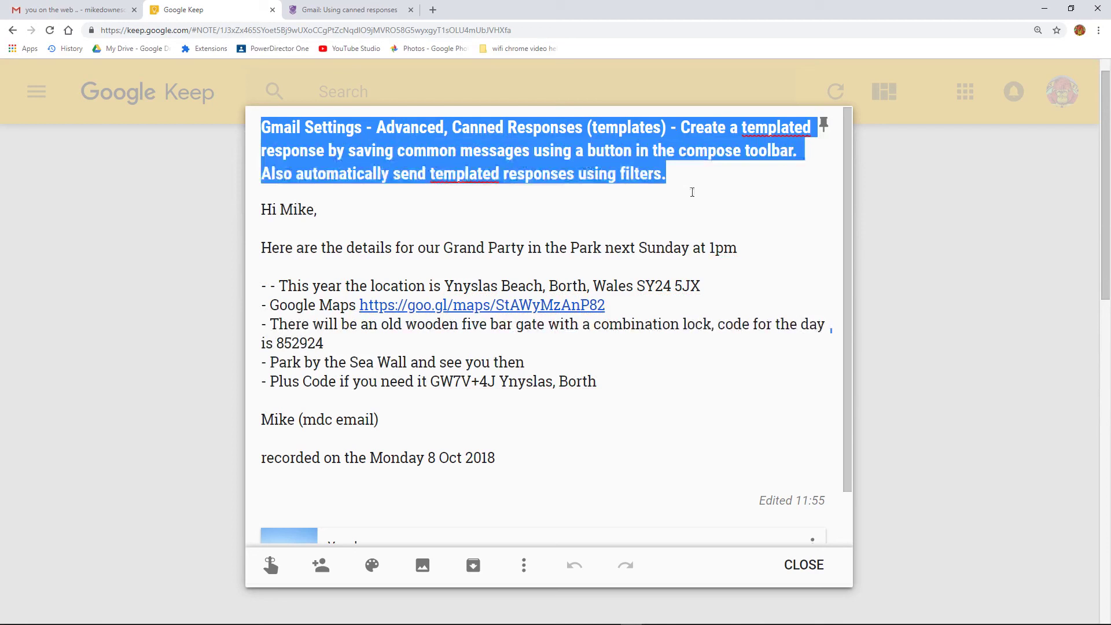
click(537, 196)
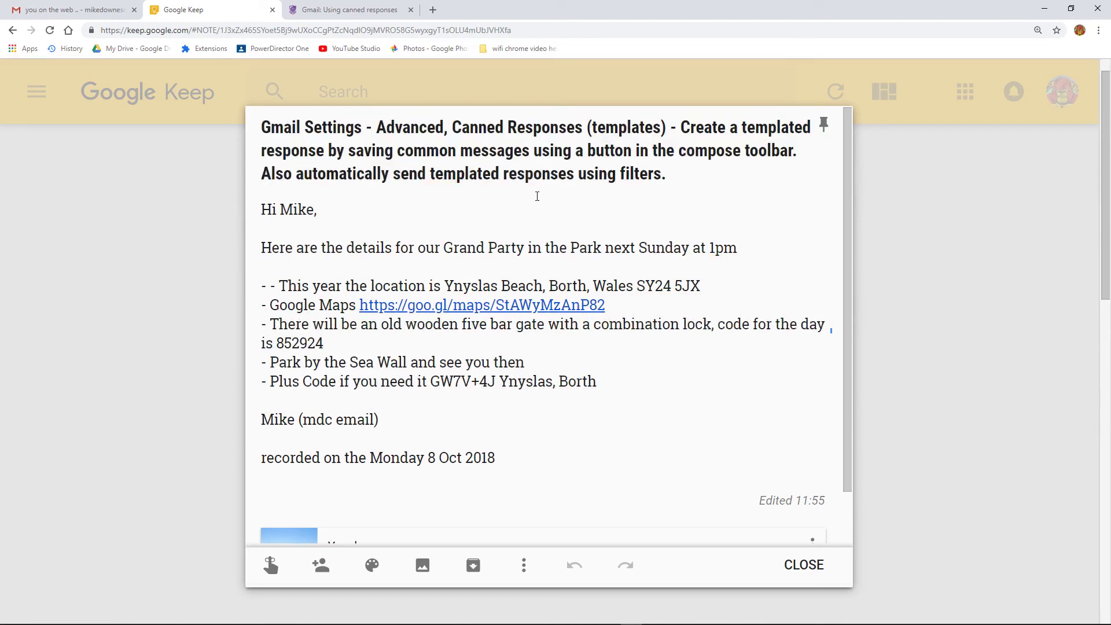